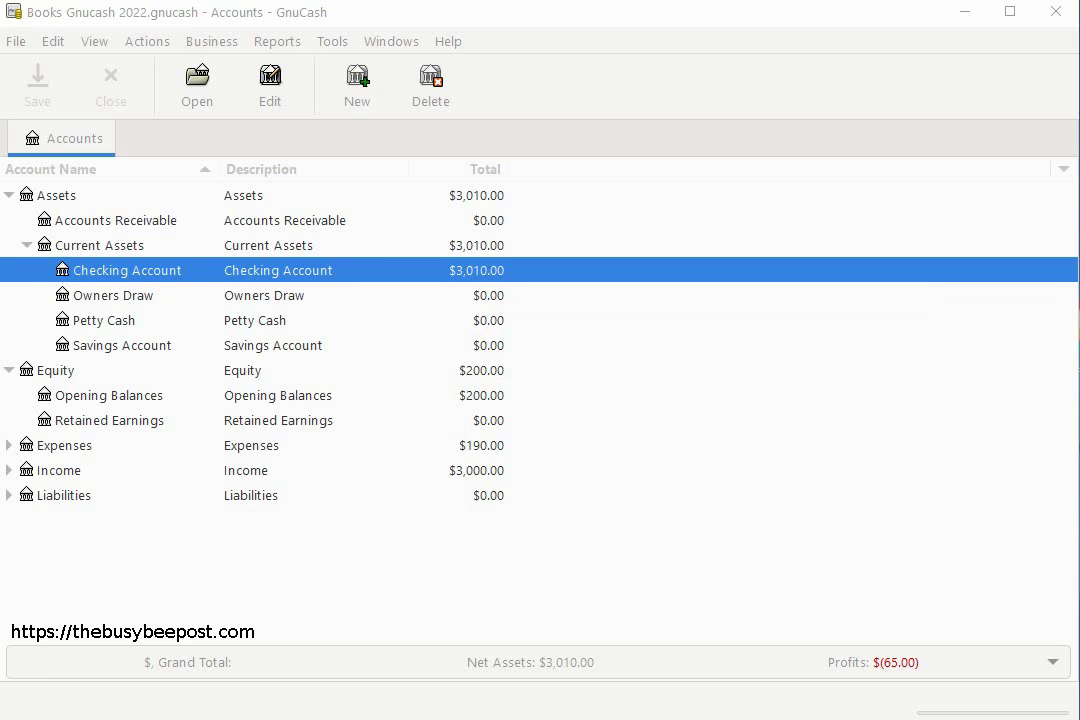
Step: Open the Checking Account register and enter "Chase Hosting Company" as the description of the new 12/15/2023 transaction
double_click(127, 270)
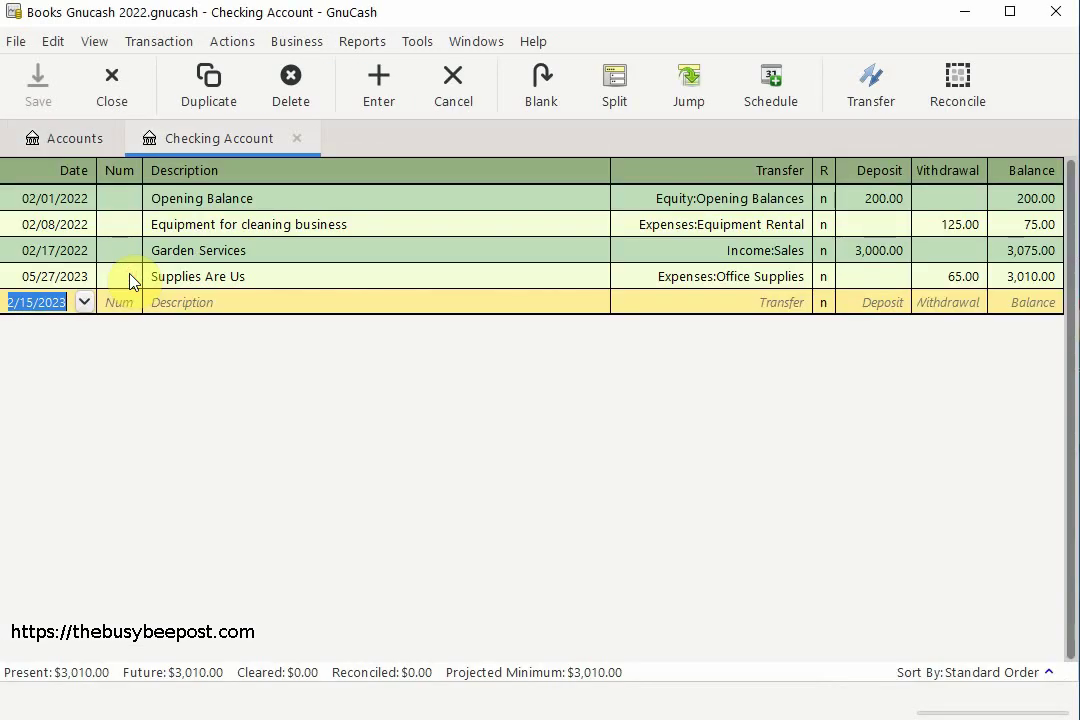
click(84, 304)
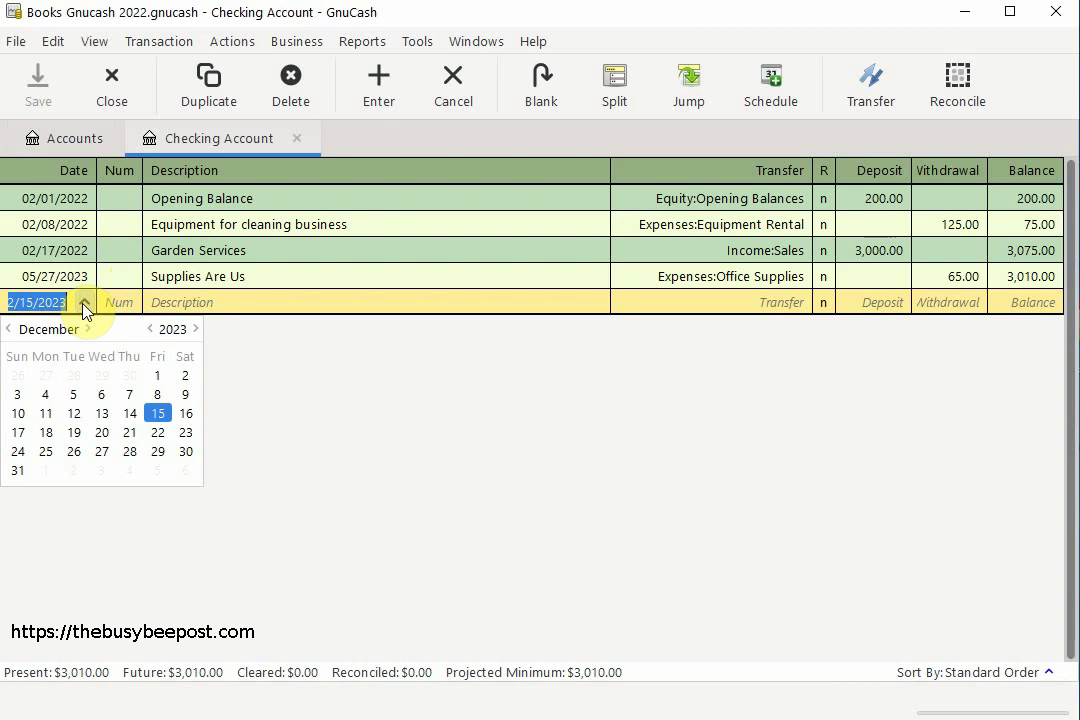
click(84, 304)
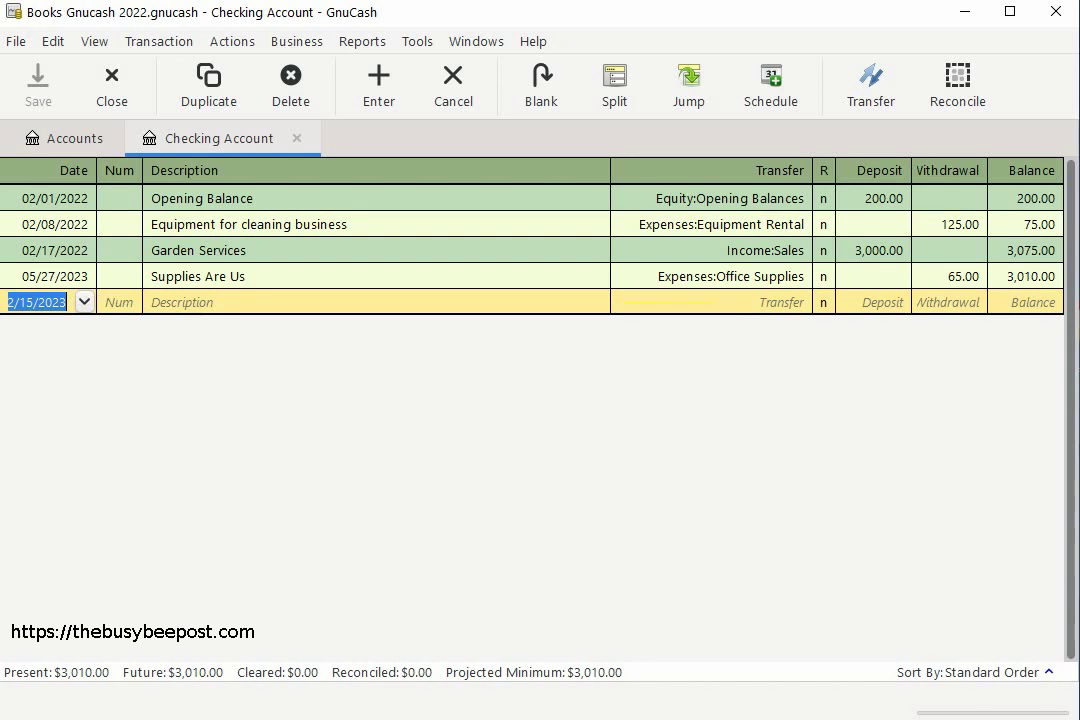
click(170, 303)
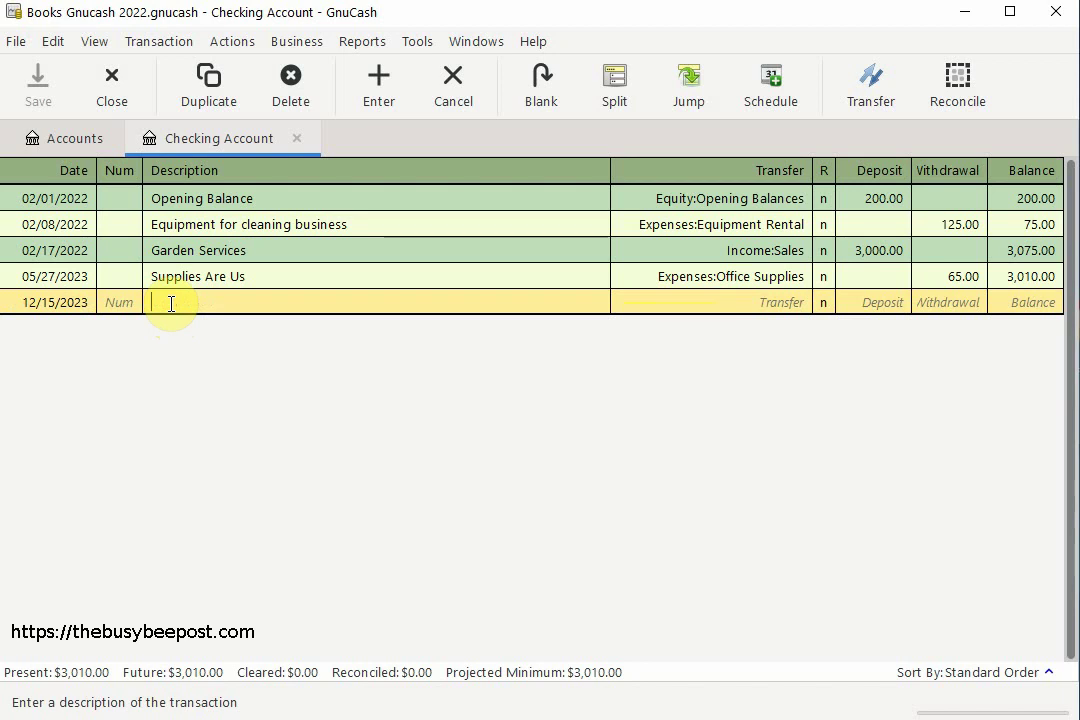
text(chase)
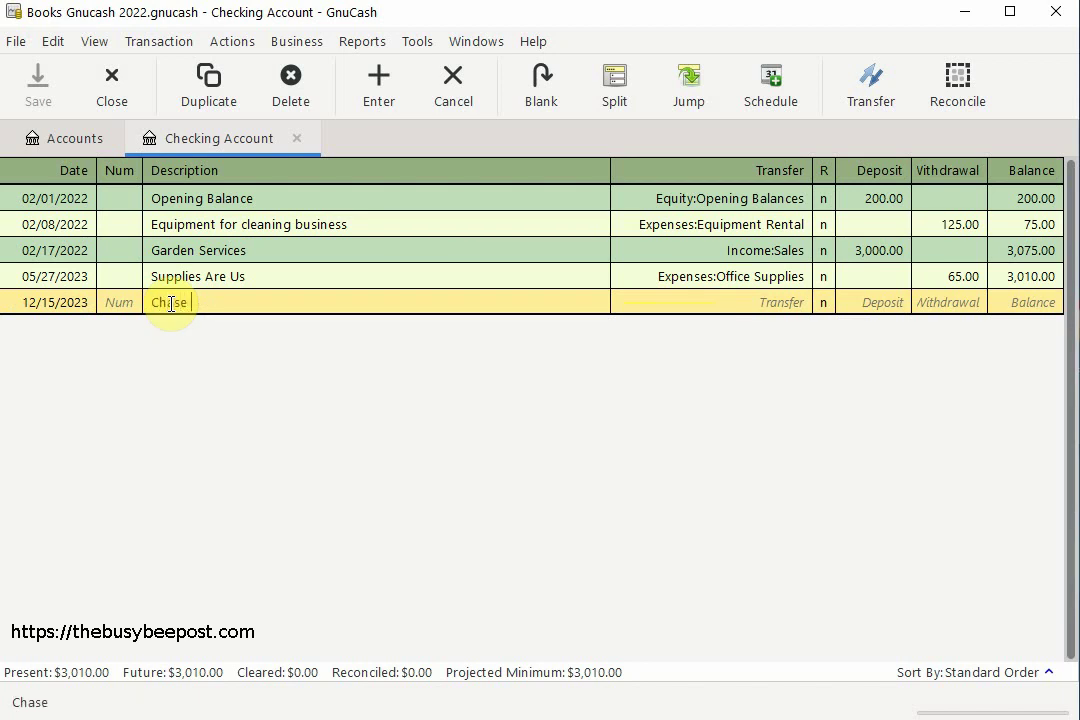
text( Hosting )
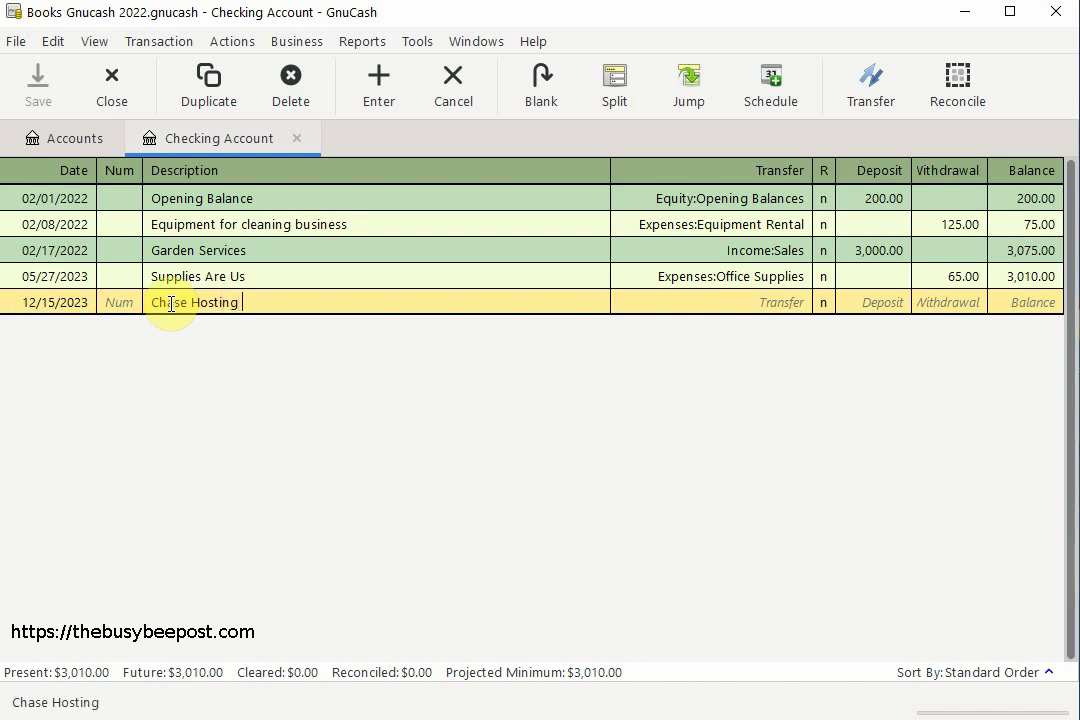
text(Company)
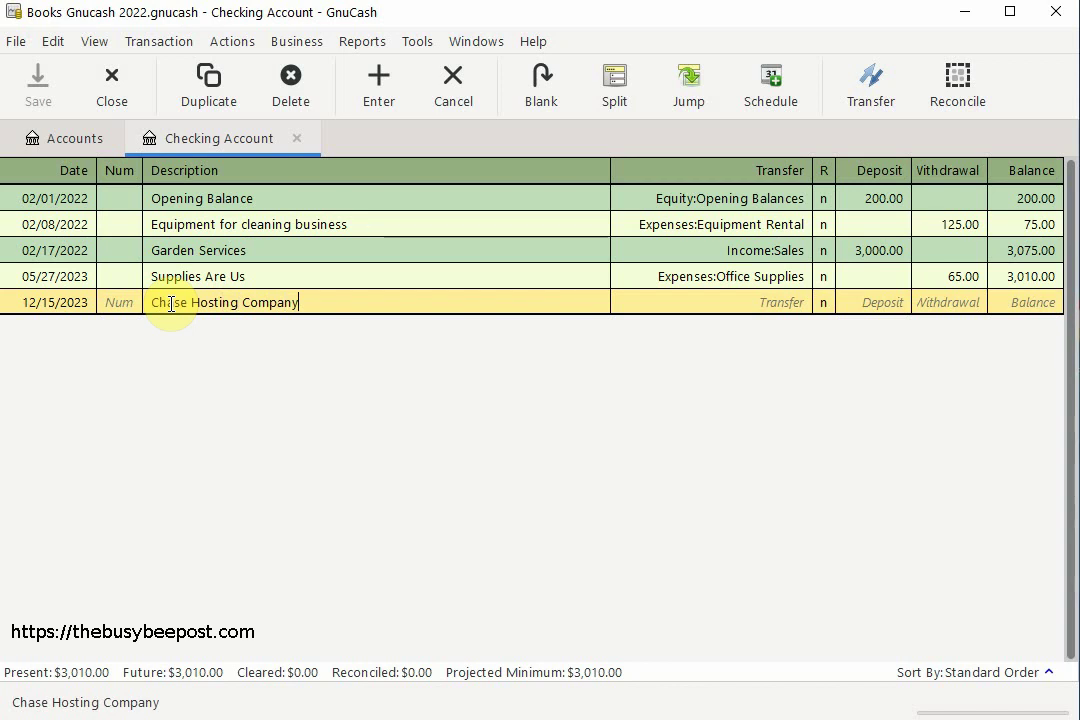
Step: Enter Expenses:Internet Hosting as the transaction's transfer account and agree to create that missing account
click(755, 303)
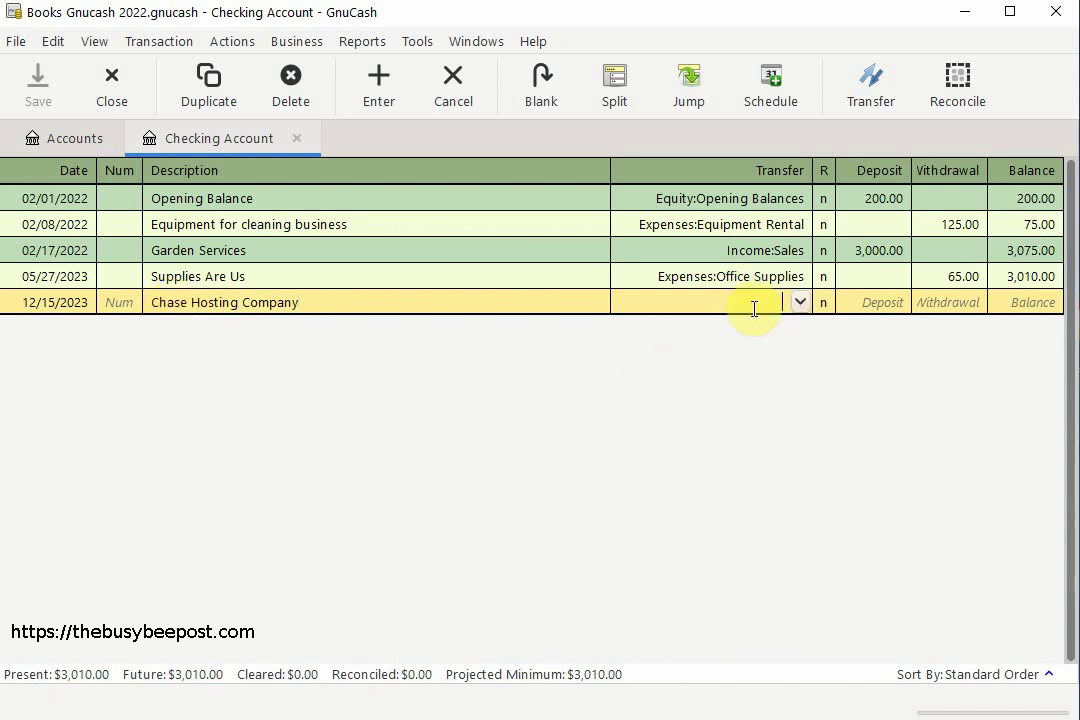
text(Expens)
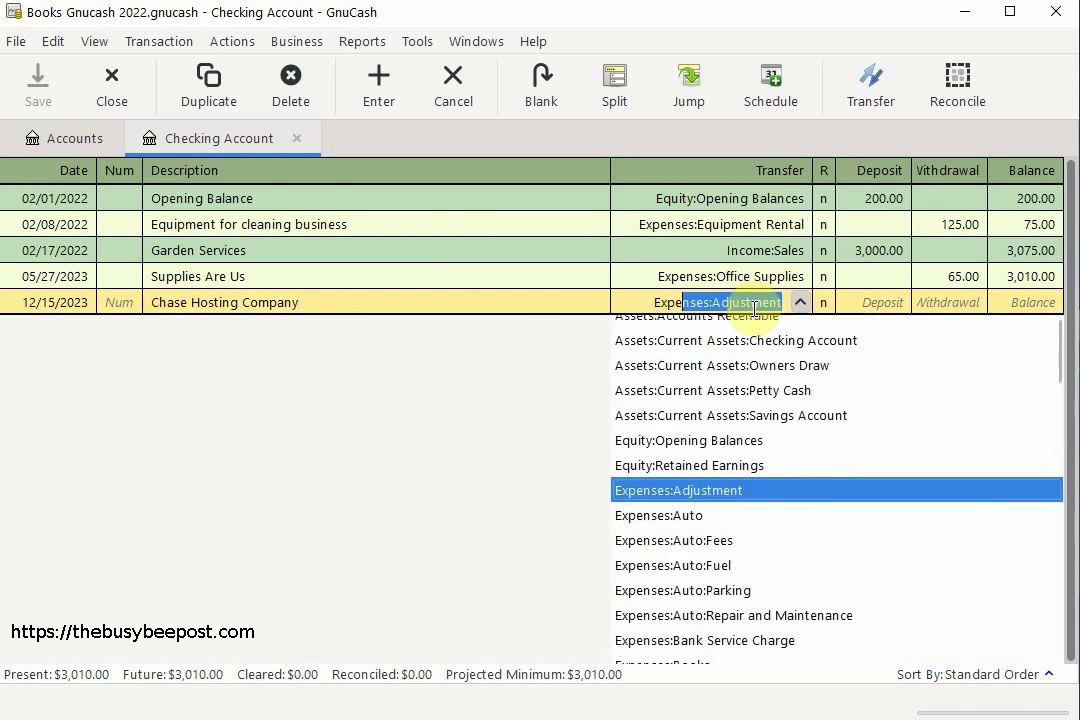
text(e)
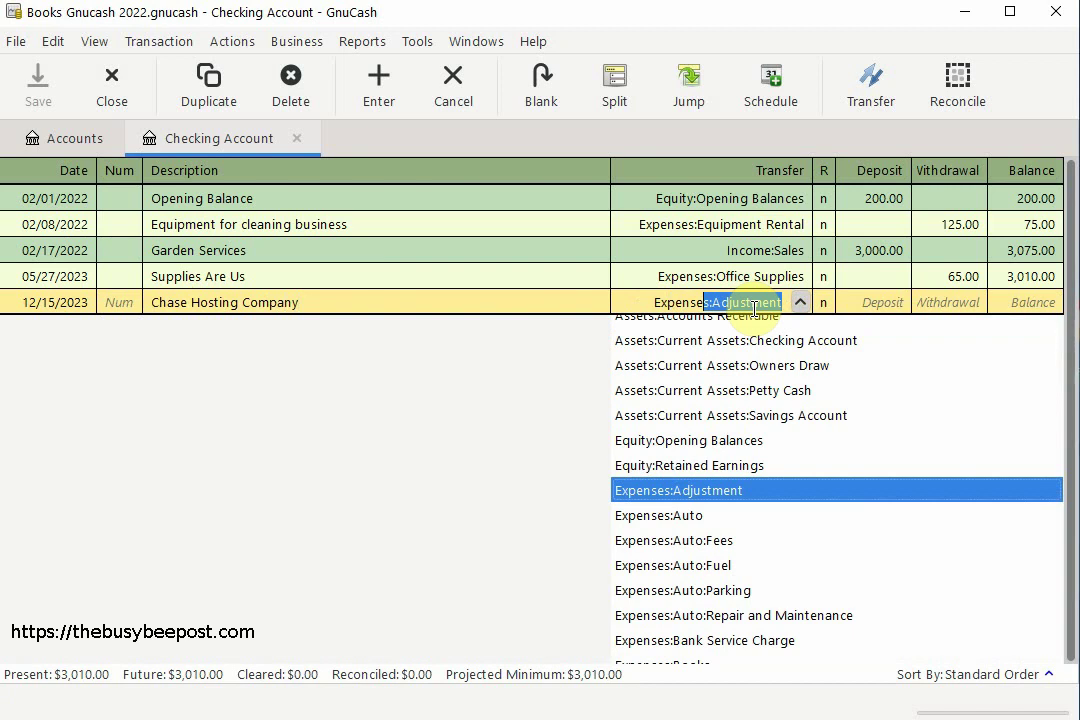
text(s)
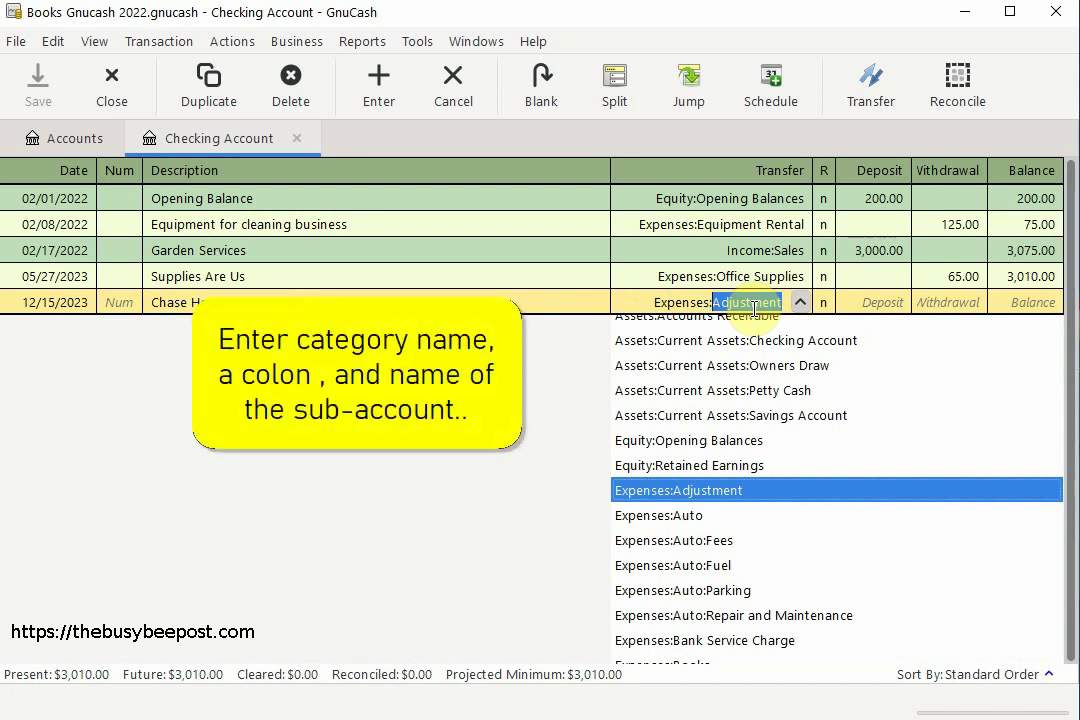
text(Internet)
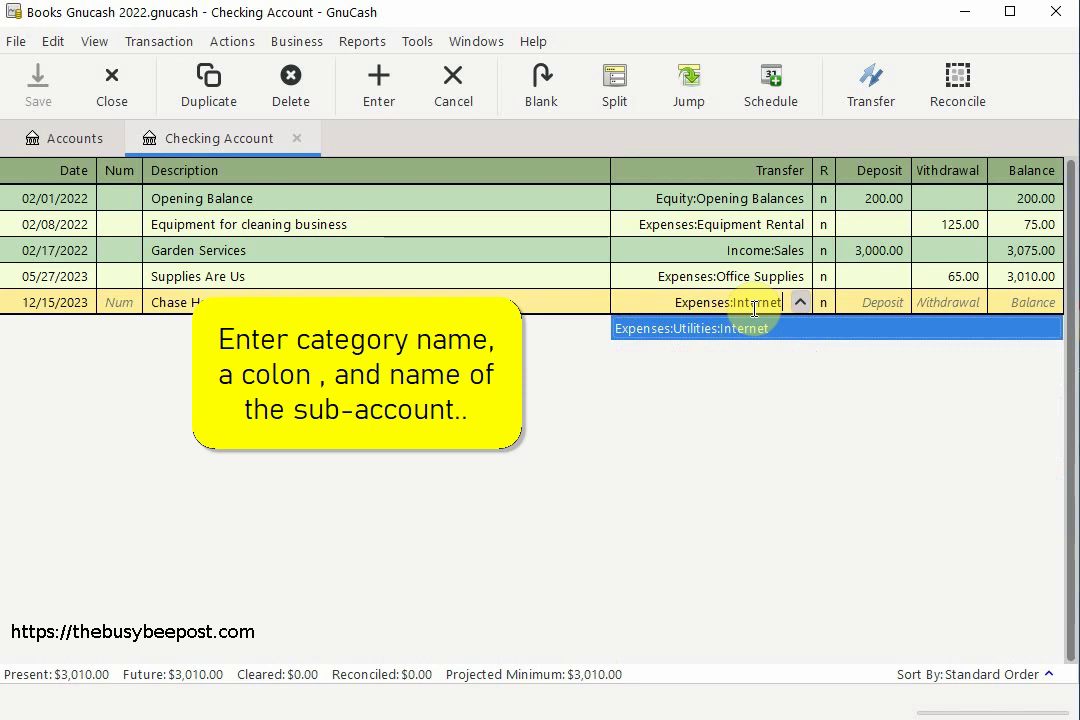
key(Escape)
text(Hosting)
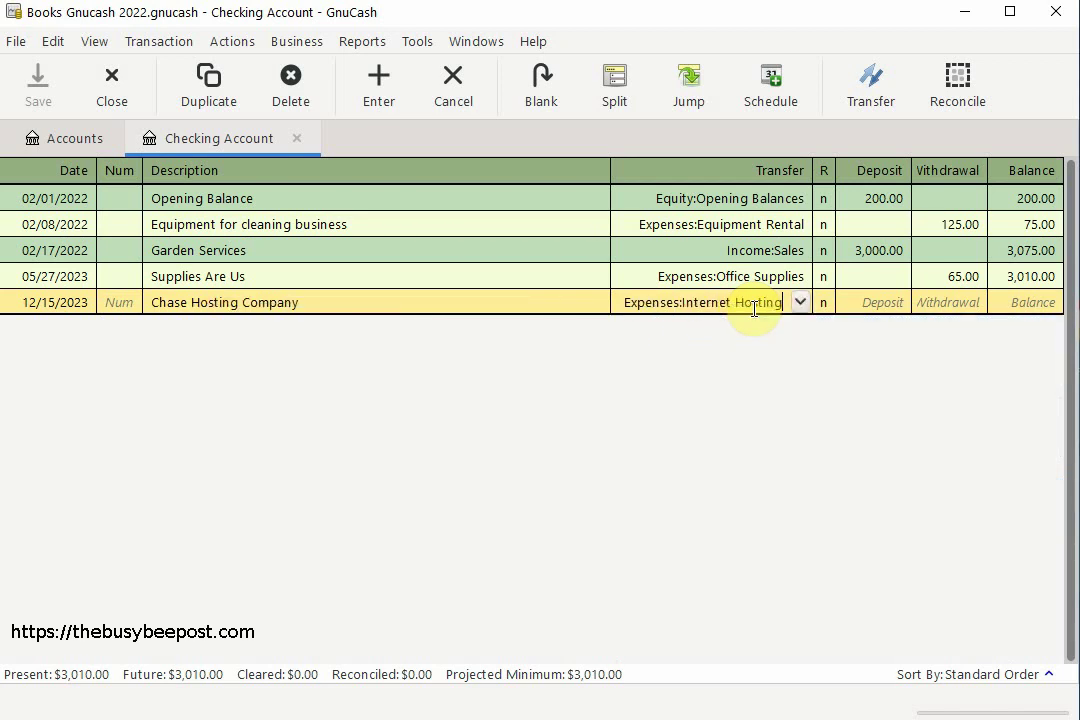
click(861, 304)
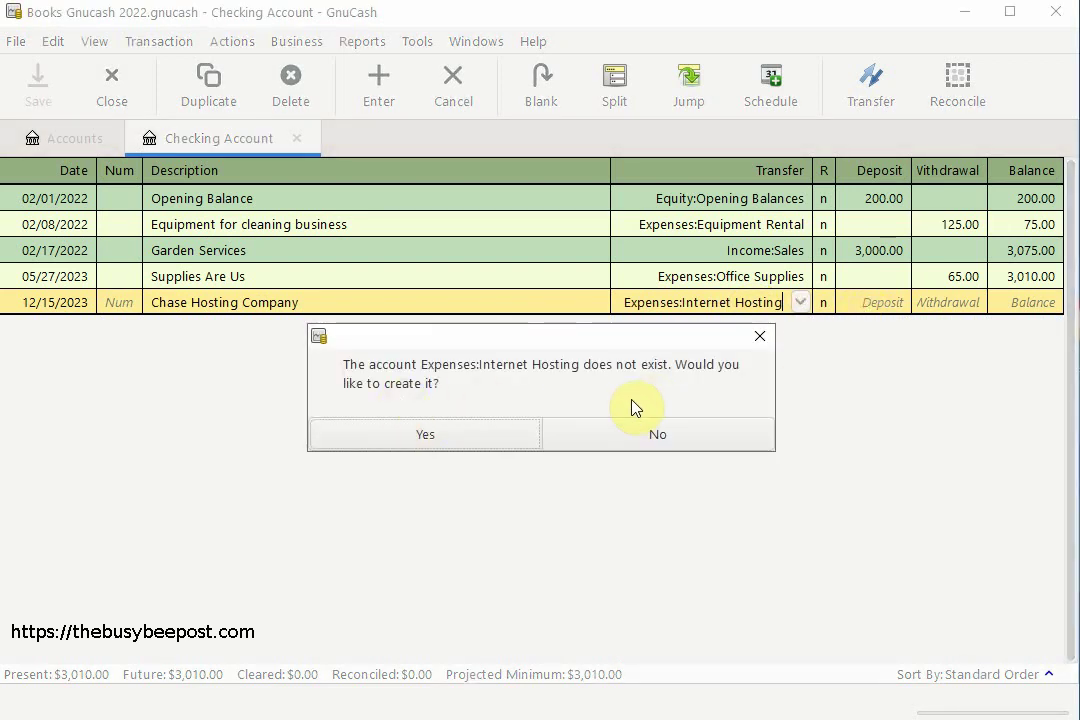
click(423, 443)
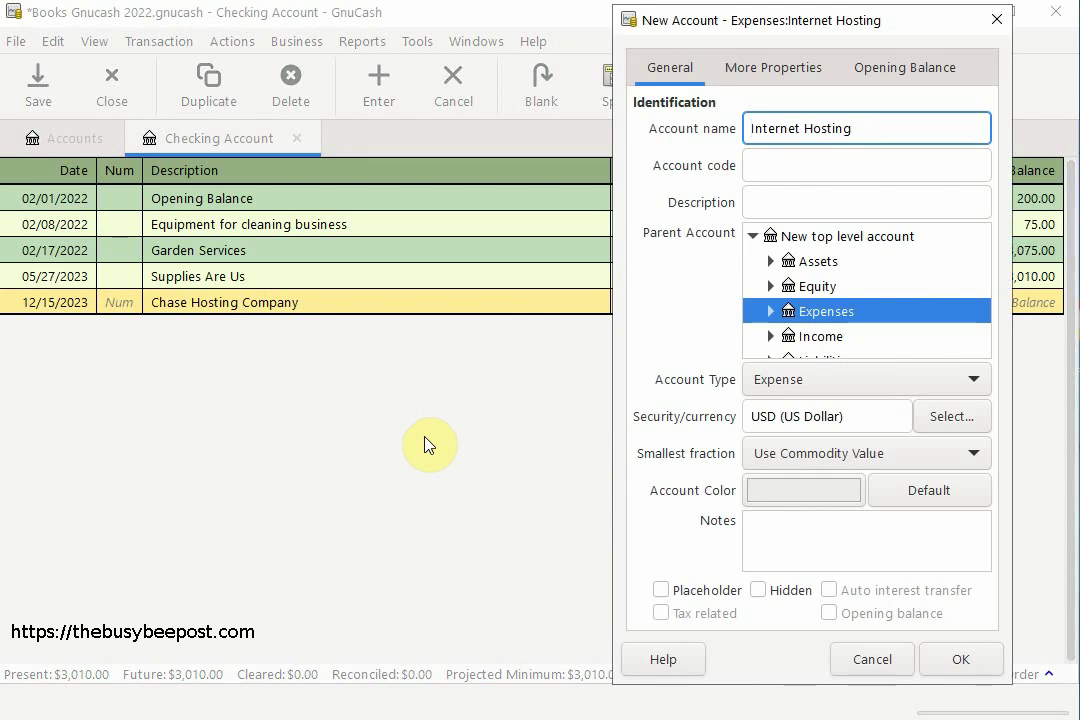
Step: Copy the account name "Internet Hosting" into the new account's description
drag(899, 22, 813, 7)
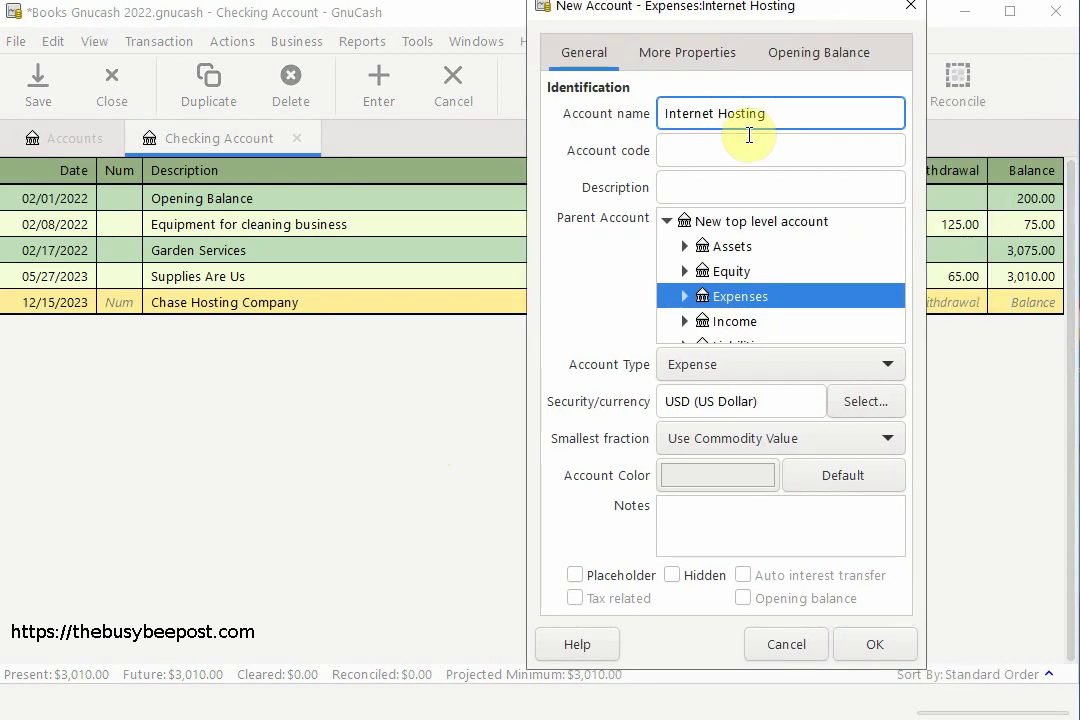
drag(766, 113, 656, 112)
right_click(703, 118)
click(716, 164)
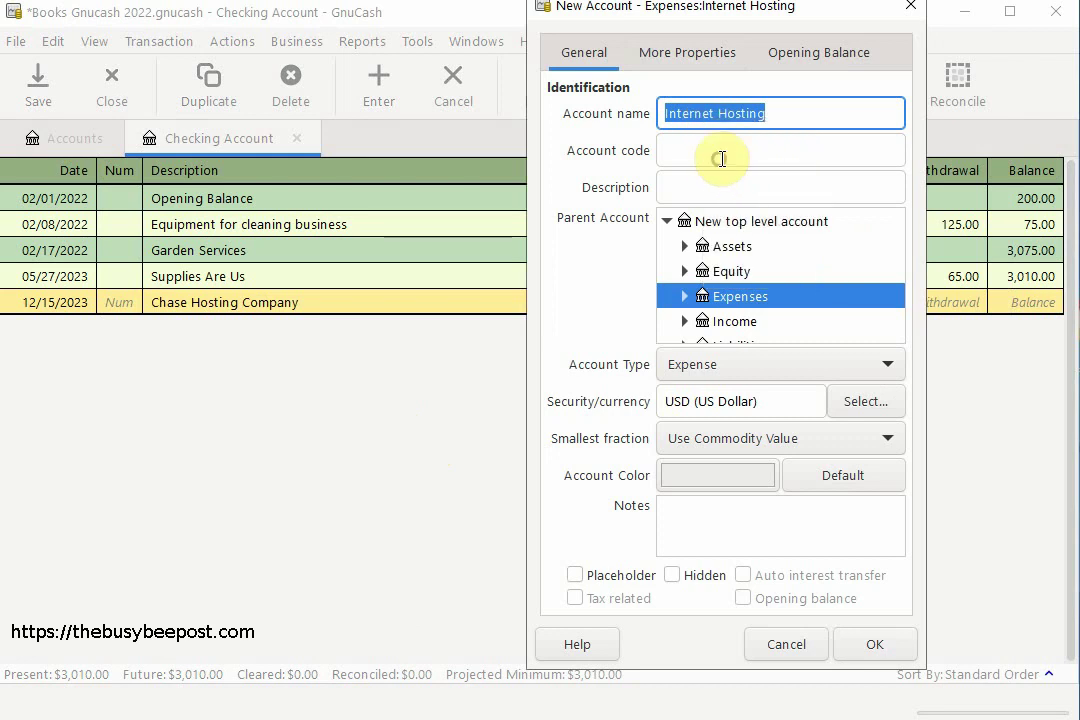
click(707, 183)
right_click(707, 183)
click(723, 248)
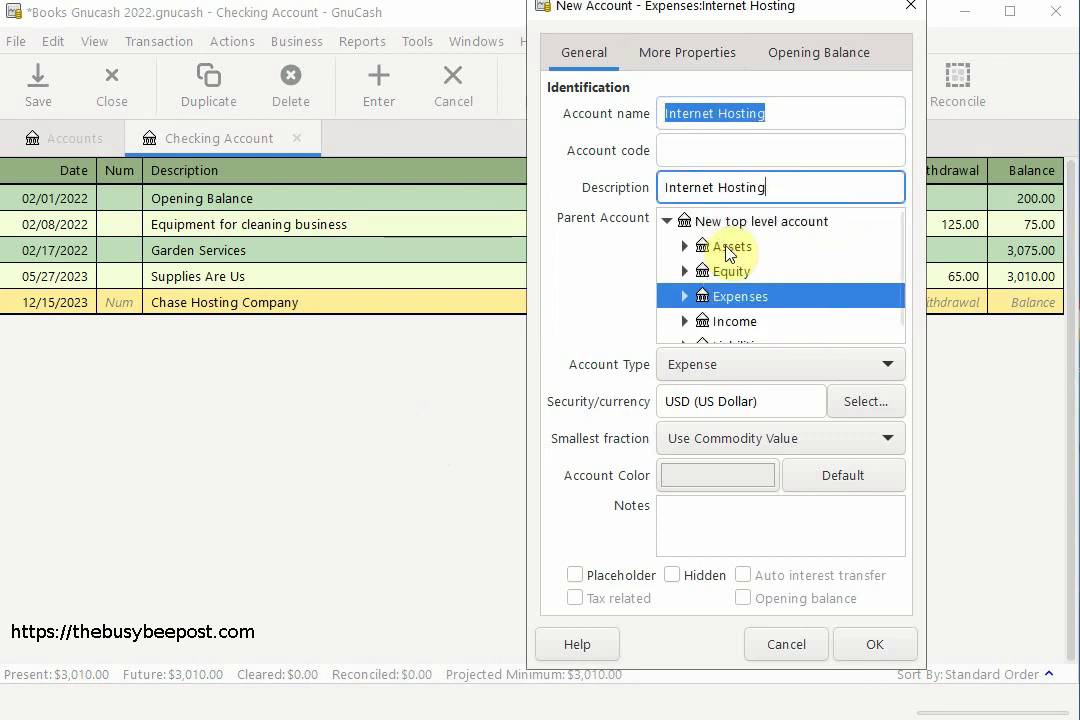
Step: Extend the new account's name and description to "Internet Hosting Fees" and create it under Expenses
click(792, 115)
text(Fees)
click(780, 184)
text(Fees)
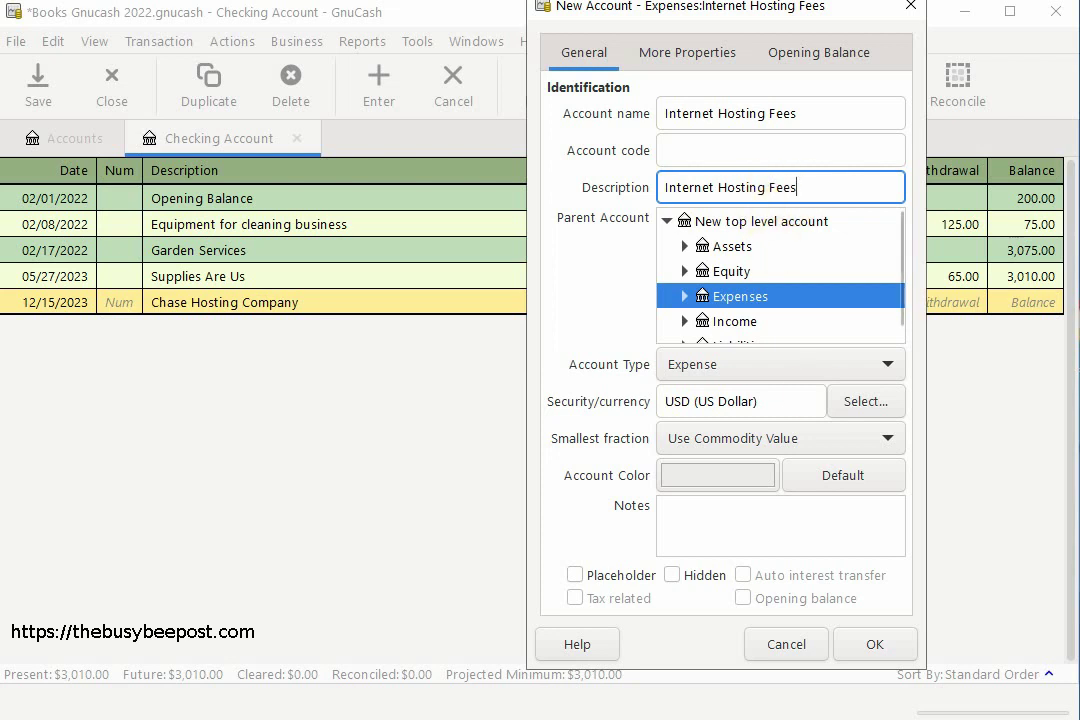
click(875, 648)
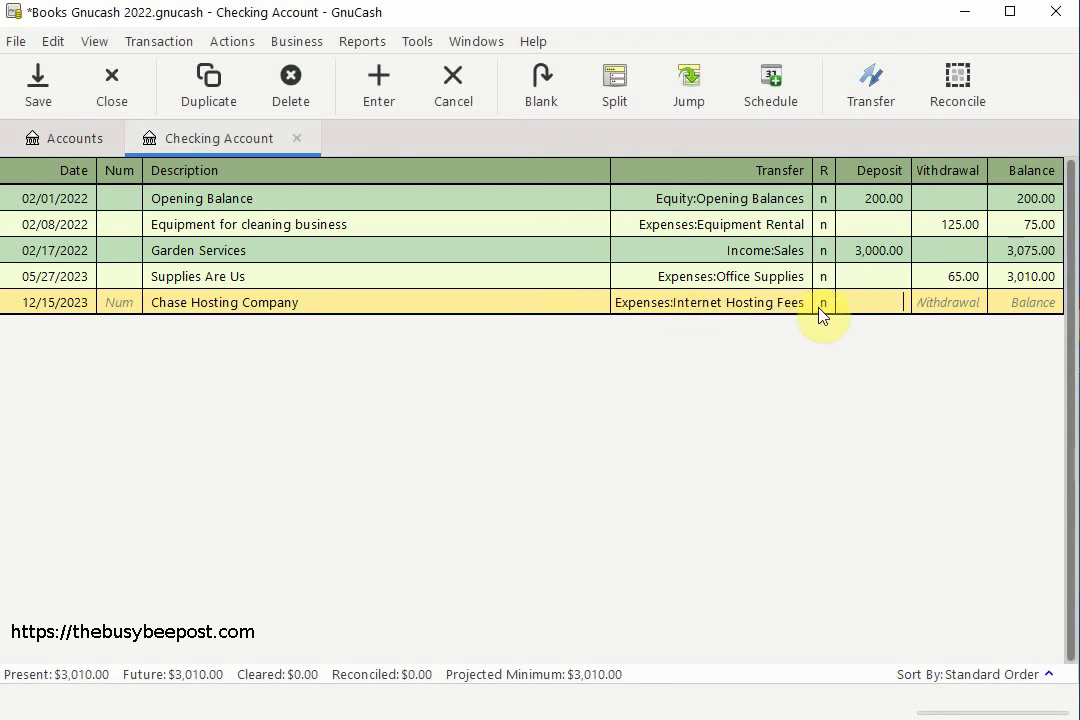
Step: Enter a 10.00 withdrawal for the Chase Hosting Company transaction, record it and save the books
click(950, 304)
text(10)
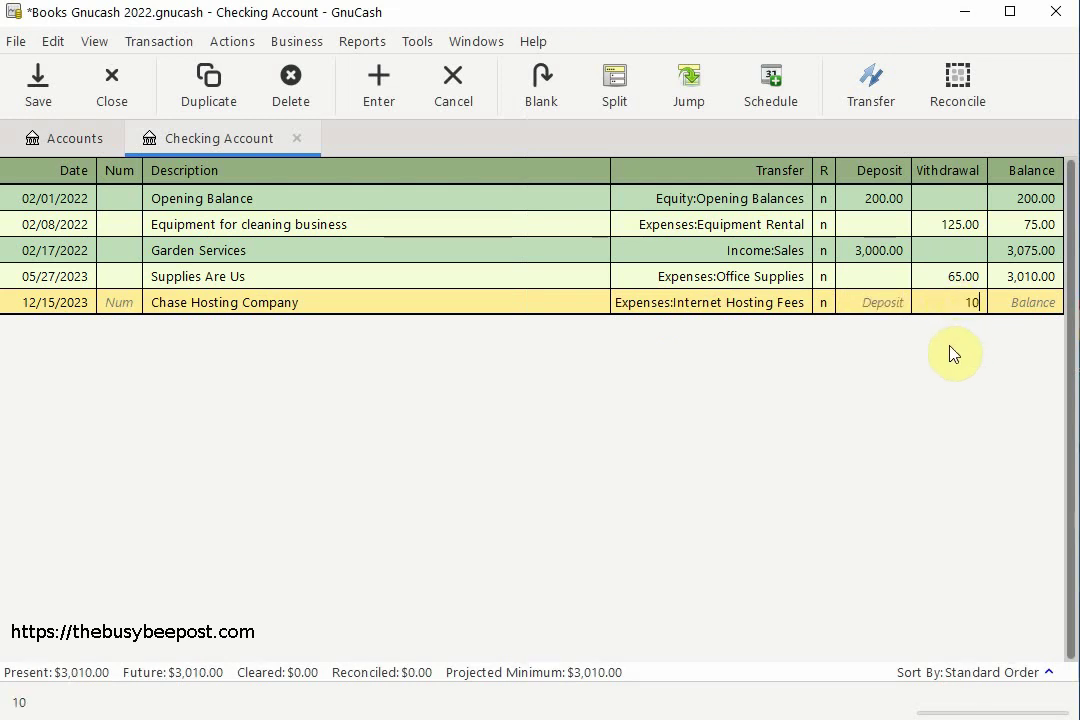
text(.00)
click(384, 104)
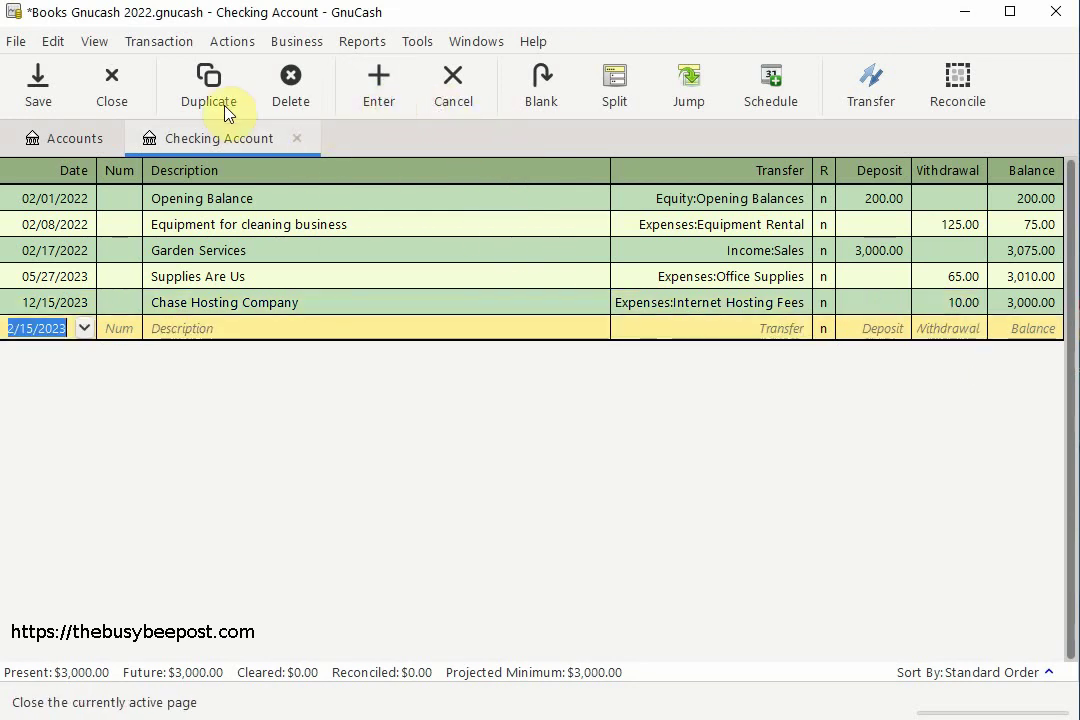
click(45, 98)
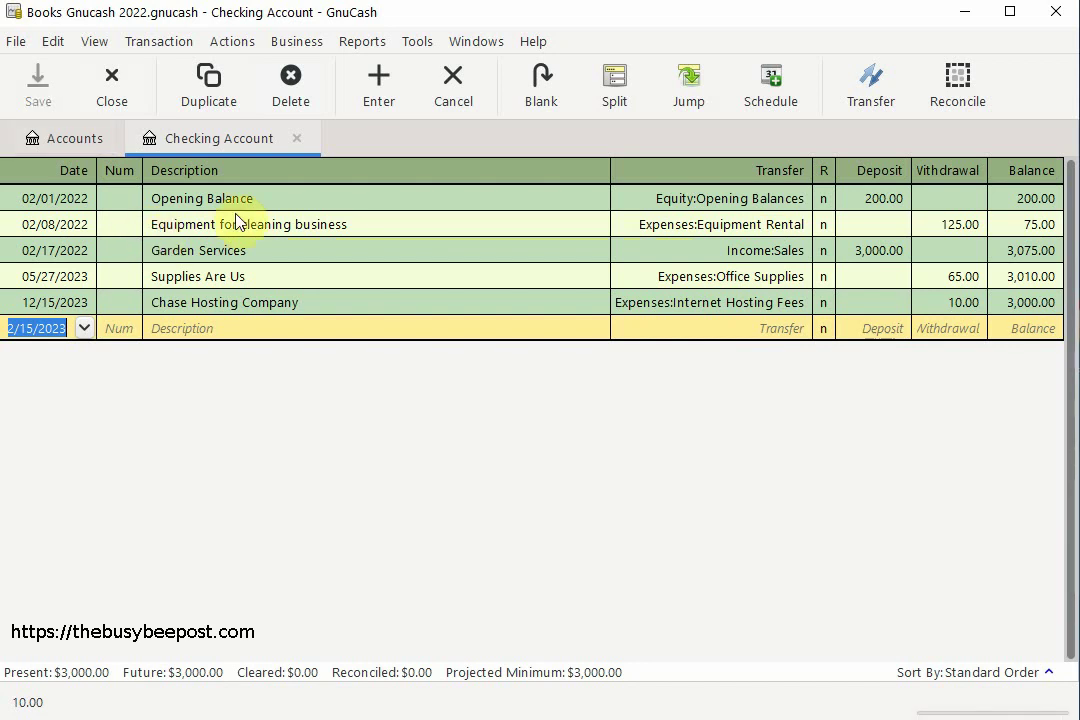
Step: Close the Checking Account register and open the Internet Hosting Fees register from the Expenses accounts
click(298, 141)
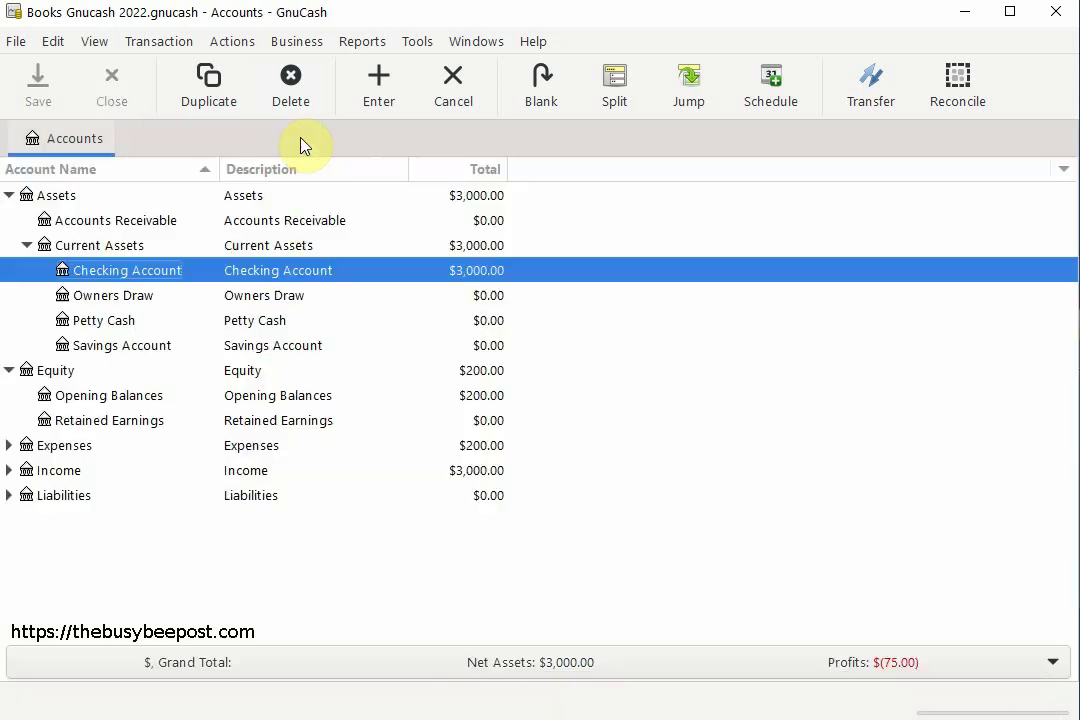
click(9, 446)
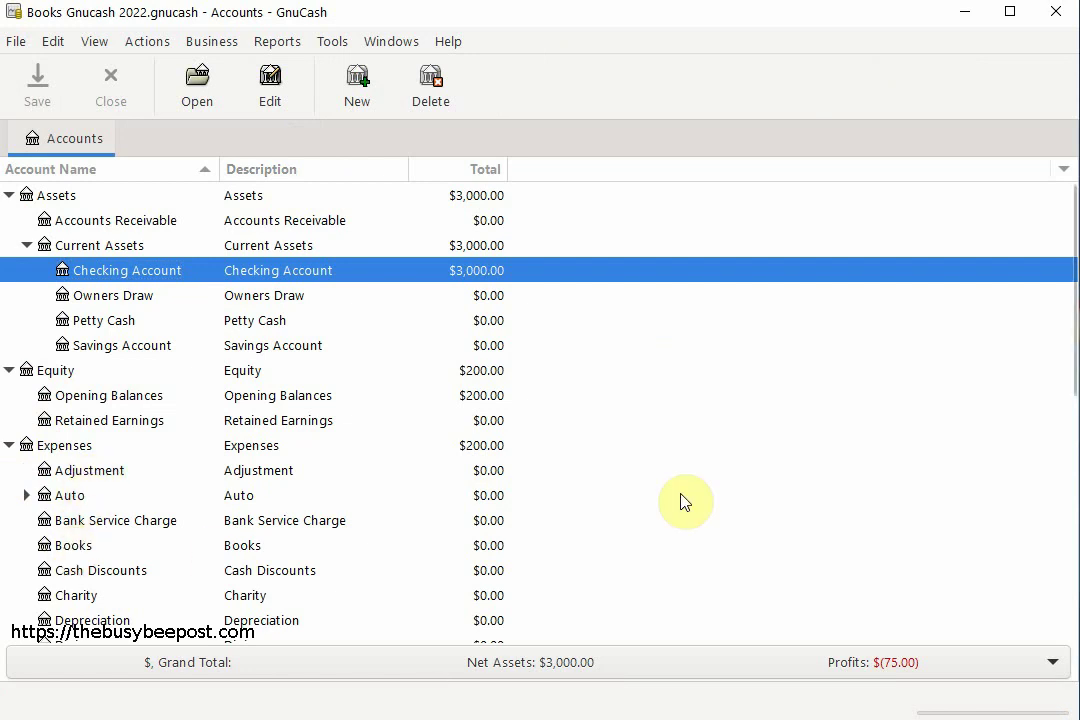
scroll(1073, 345, down, 5)
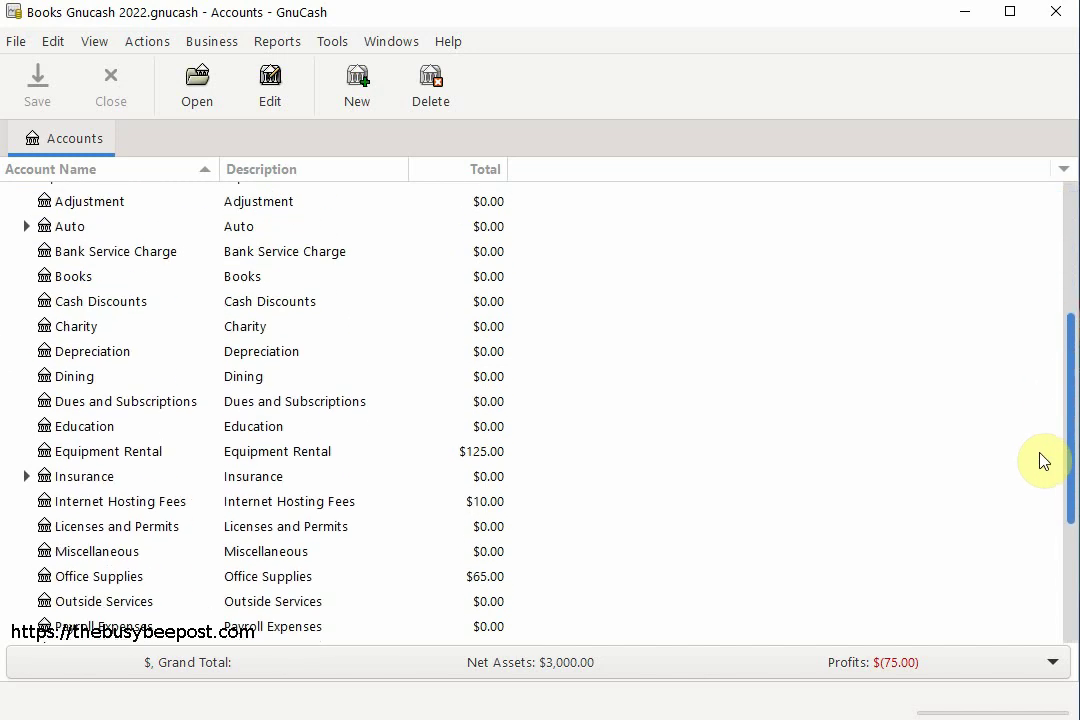
scroll(1038, 481, down, 1)
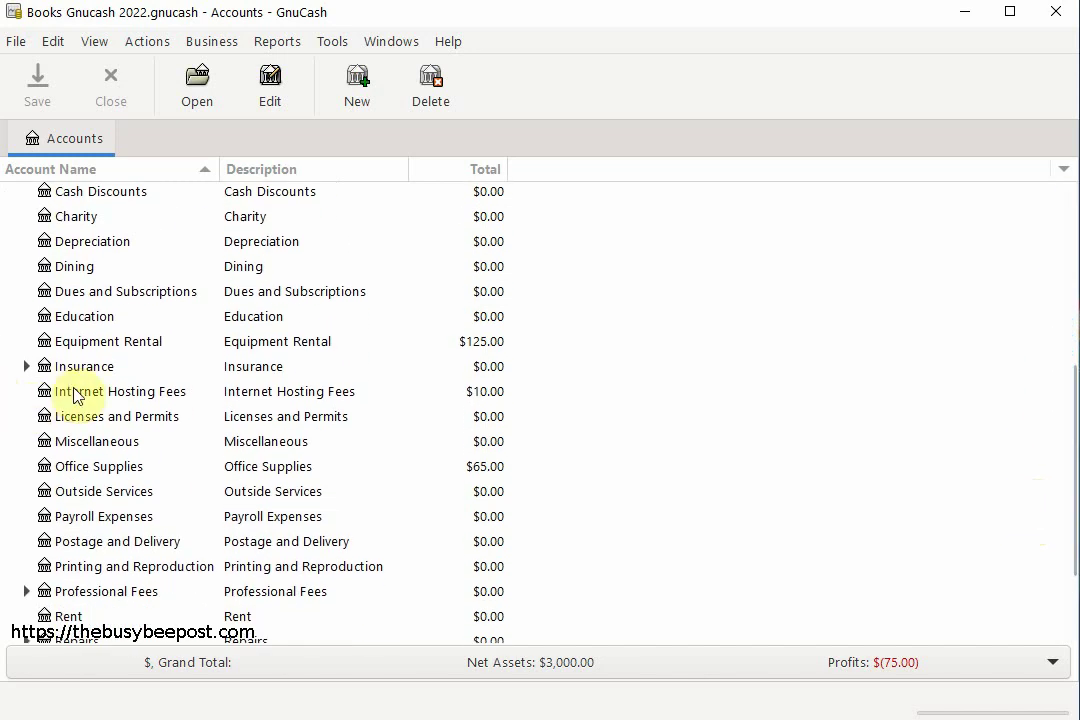
click(100, 396)
double_click(100, 396)
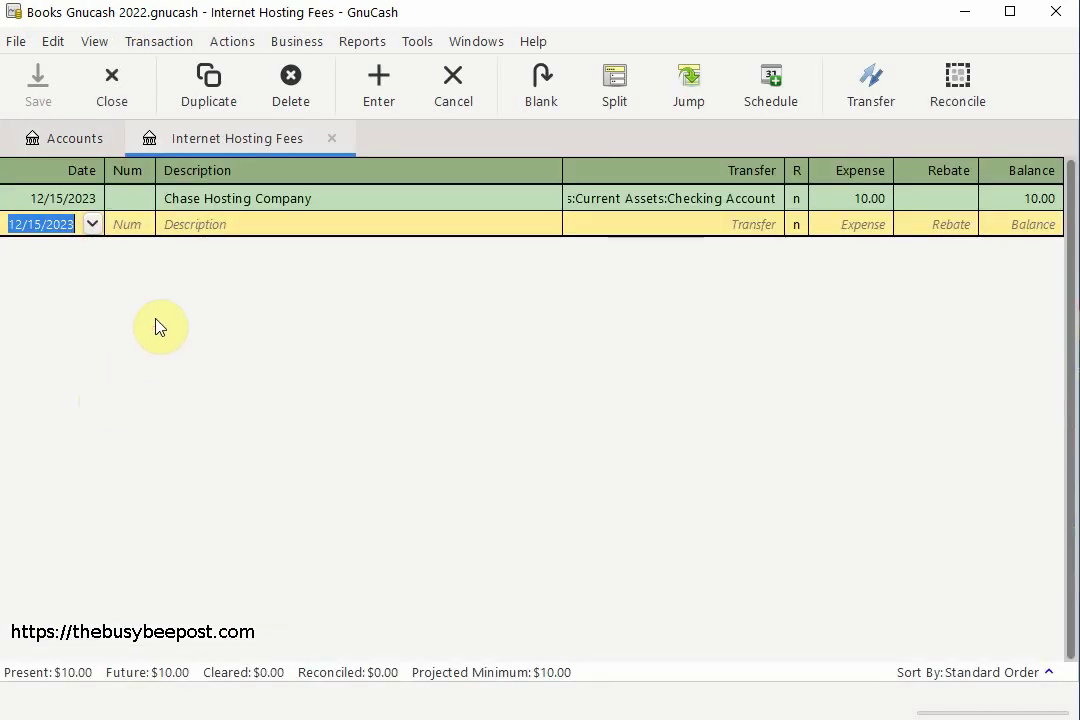
Step: Start a scheduled transaction from the Chase Hosting Company entry and open its advanced settings
click(207, 227)
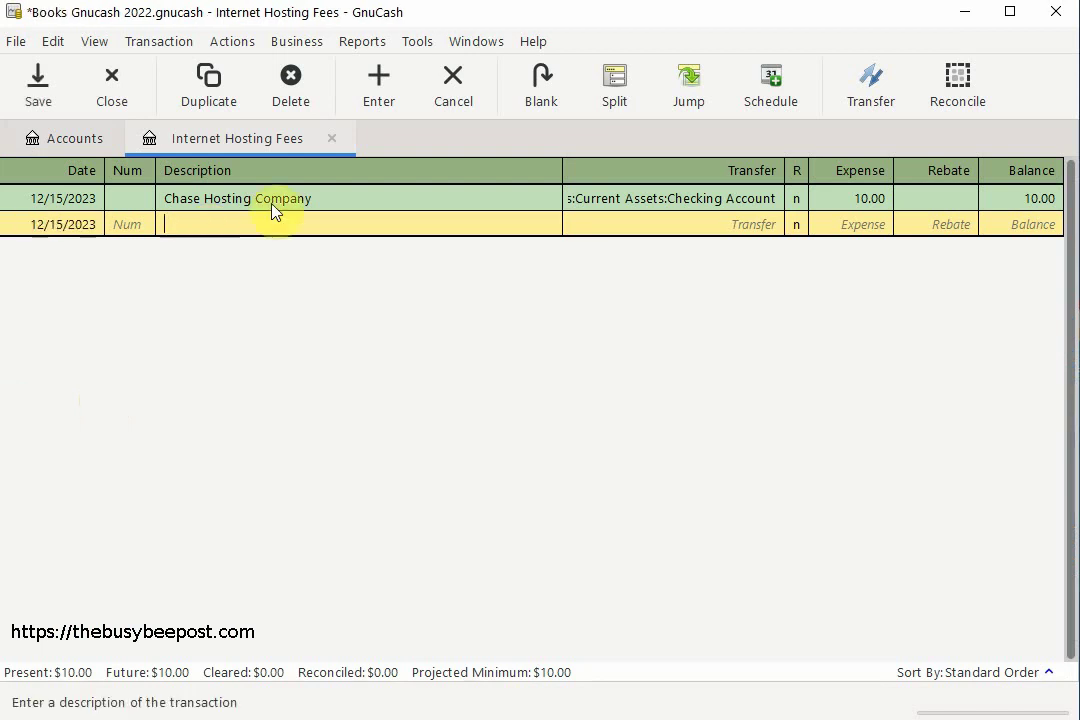
click(389, 195)
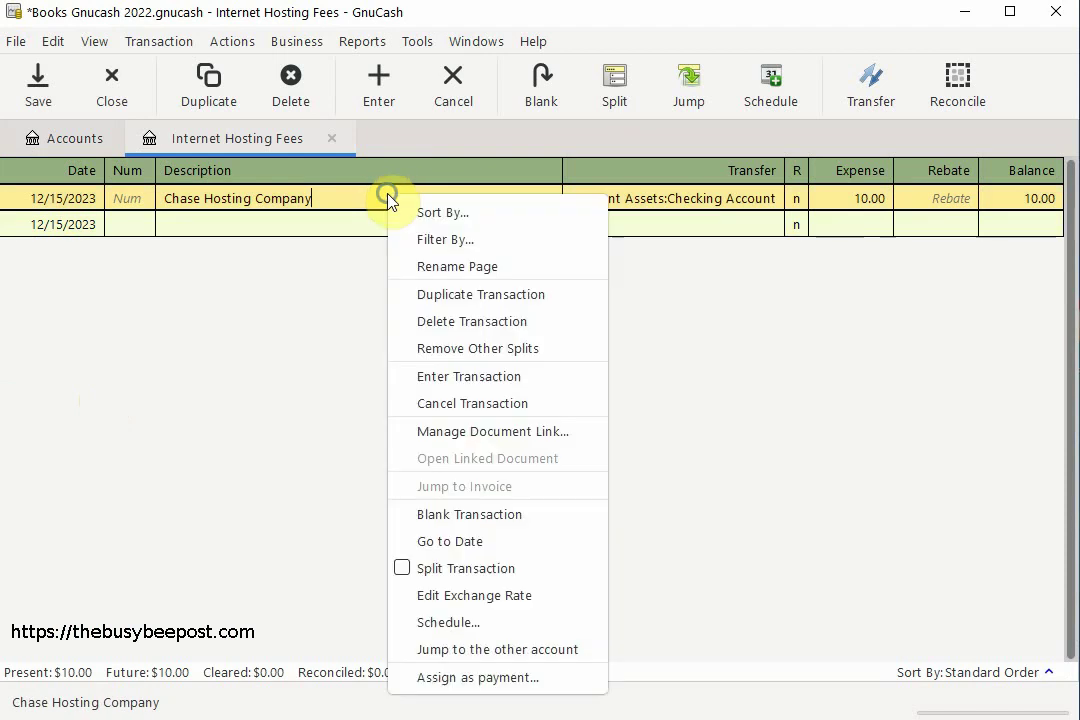
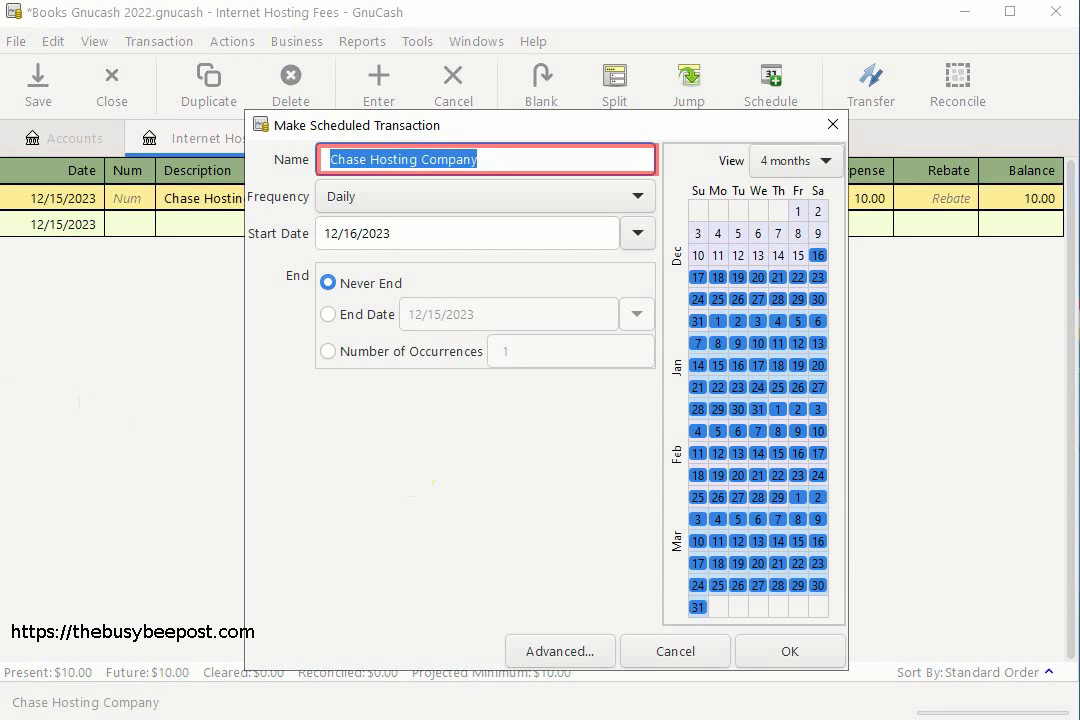
click(479, 159)
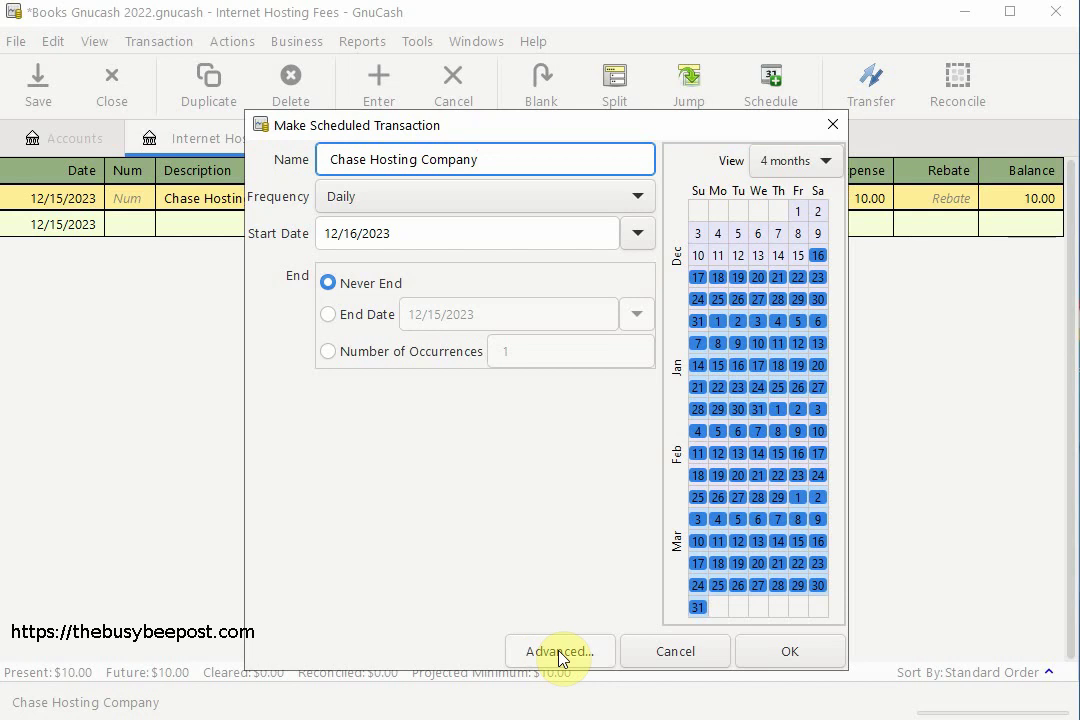
click(560, 652)
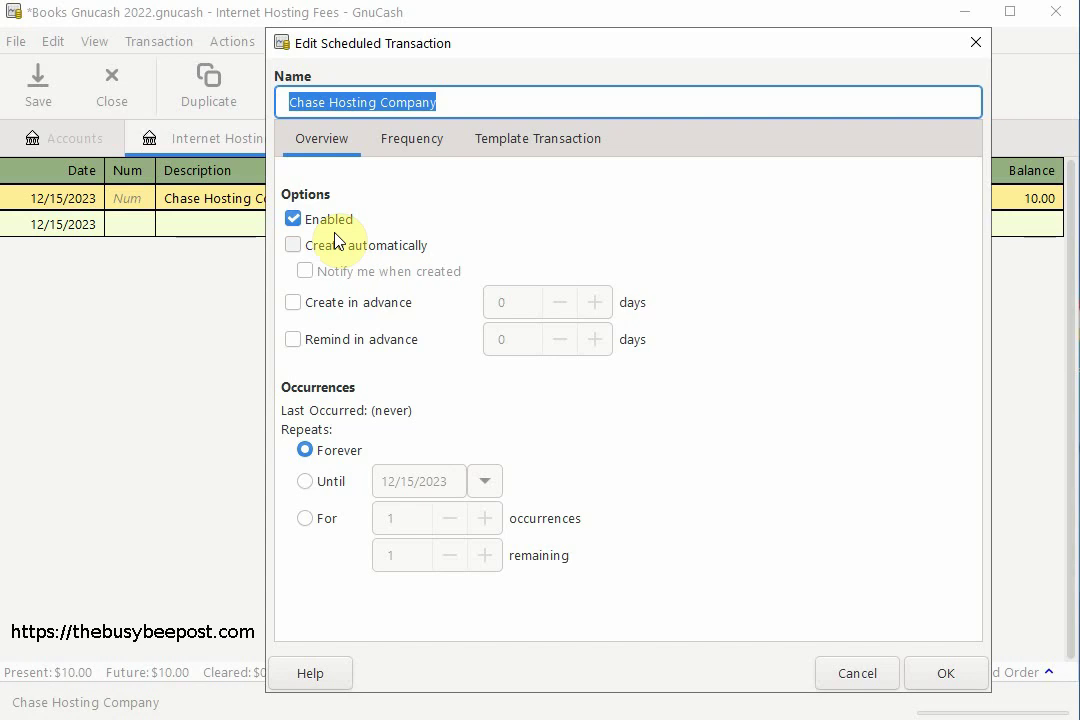
Step: Set the scheduled transaction to be created automatically, with a notification when it is created
click(295, 248)
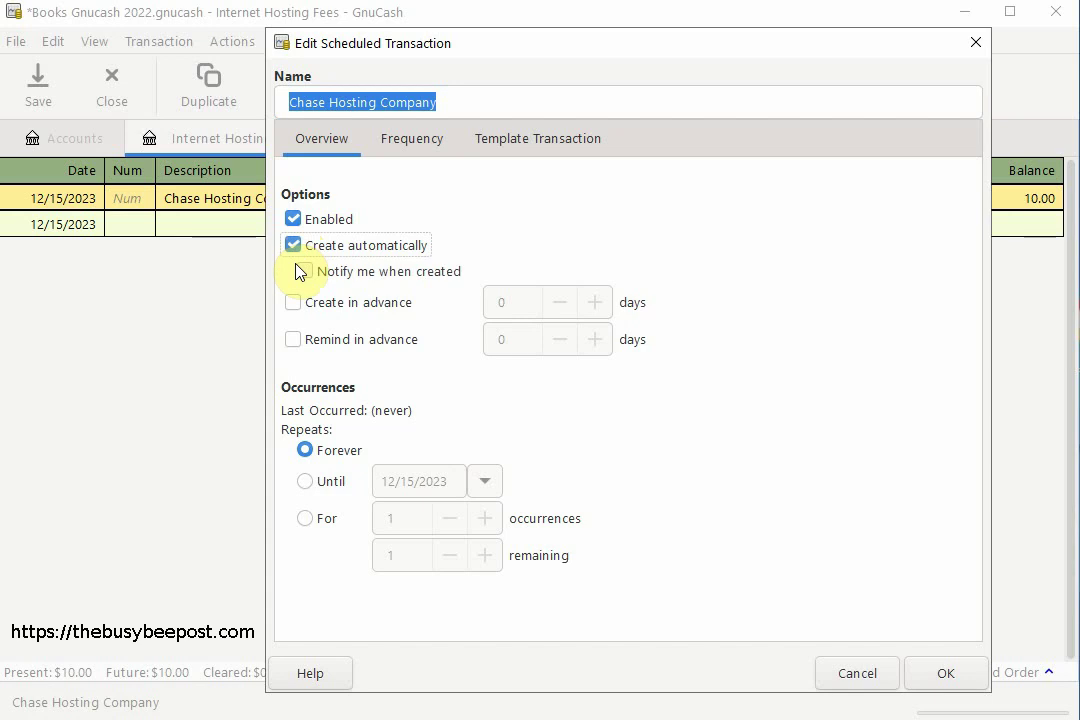
click(303, 272)
click(305, 272)
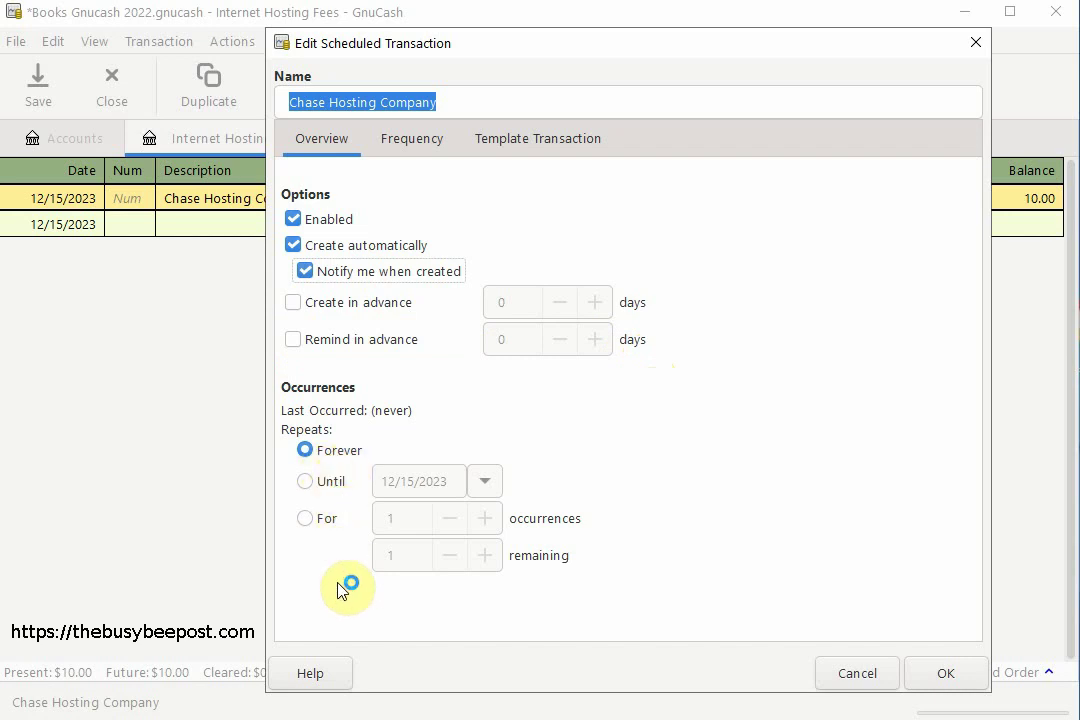
Step: Accept the Chase Hosting Company schedule, leave the Internet Hosting Fees register and save the books
click(945, 674)
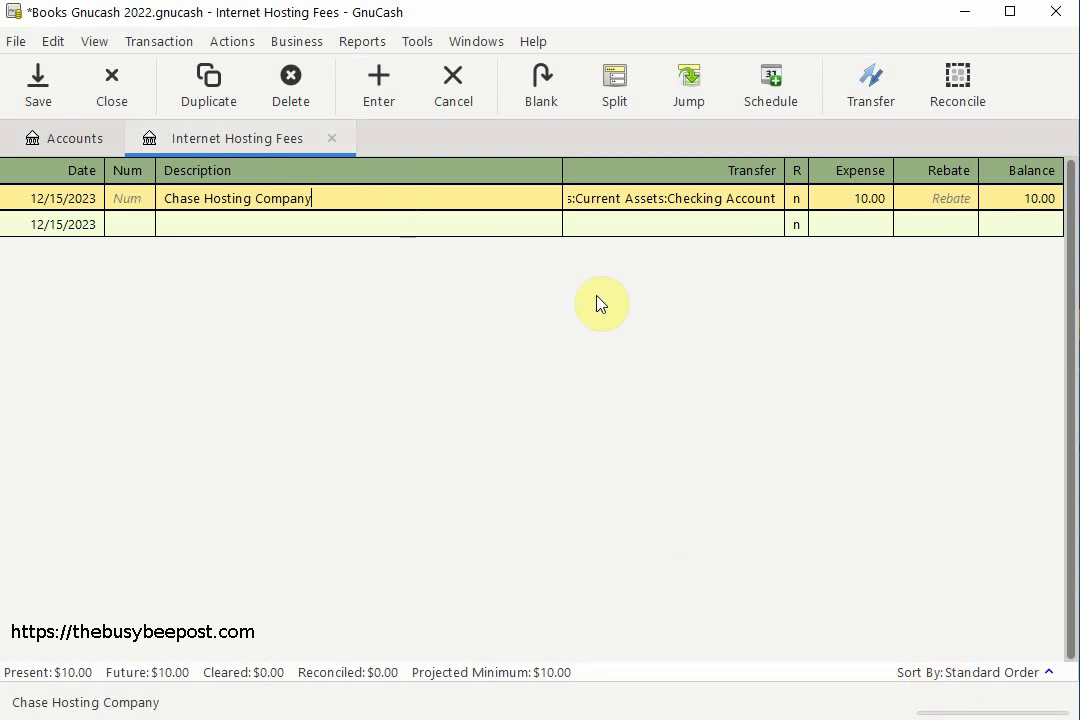
click(326, 141)
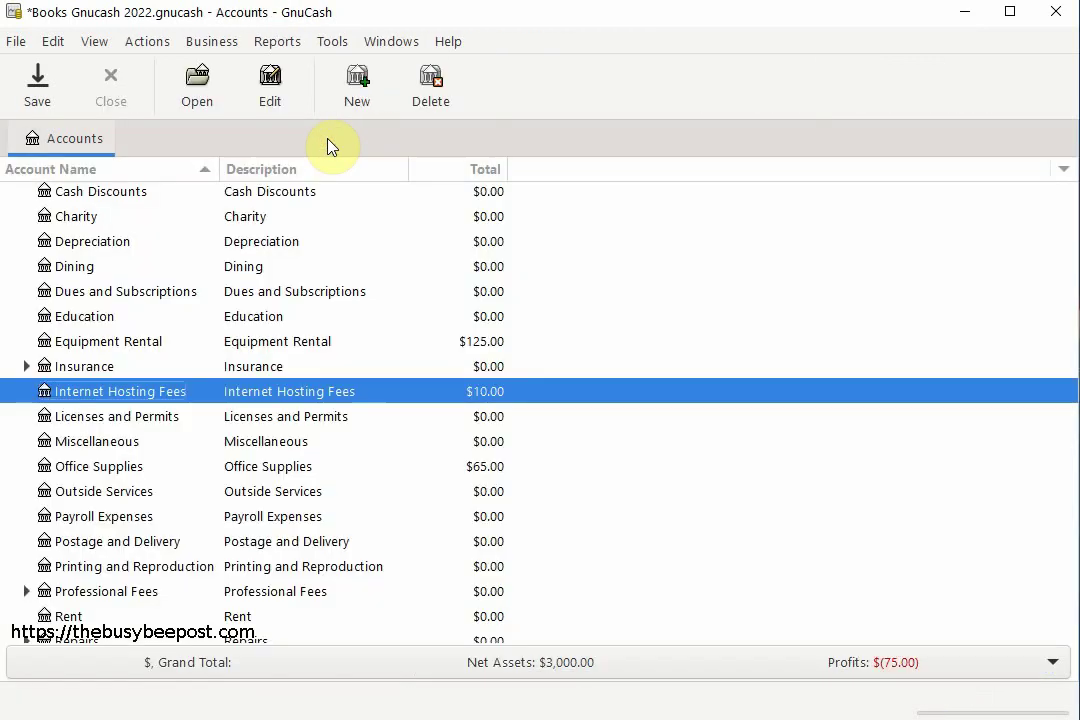
click(37, 86)
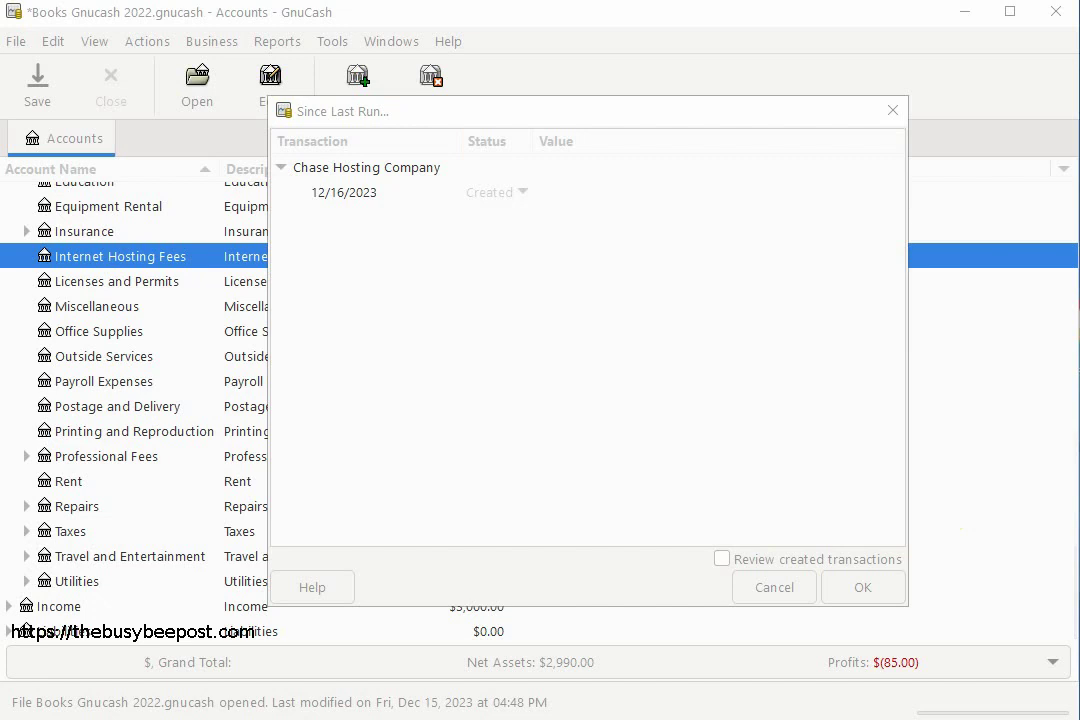
Step: Accept the Since Last Run results with review of created transactions enabled, and close the Created Transactions register after checking it
click(722, 560)
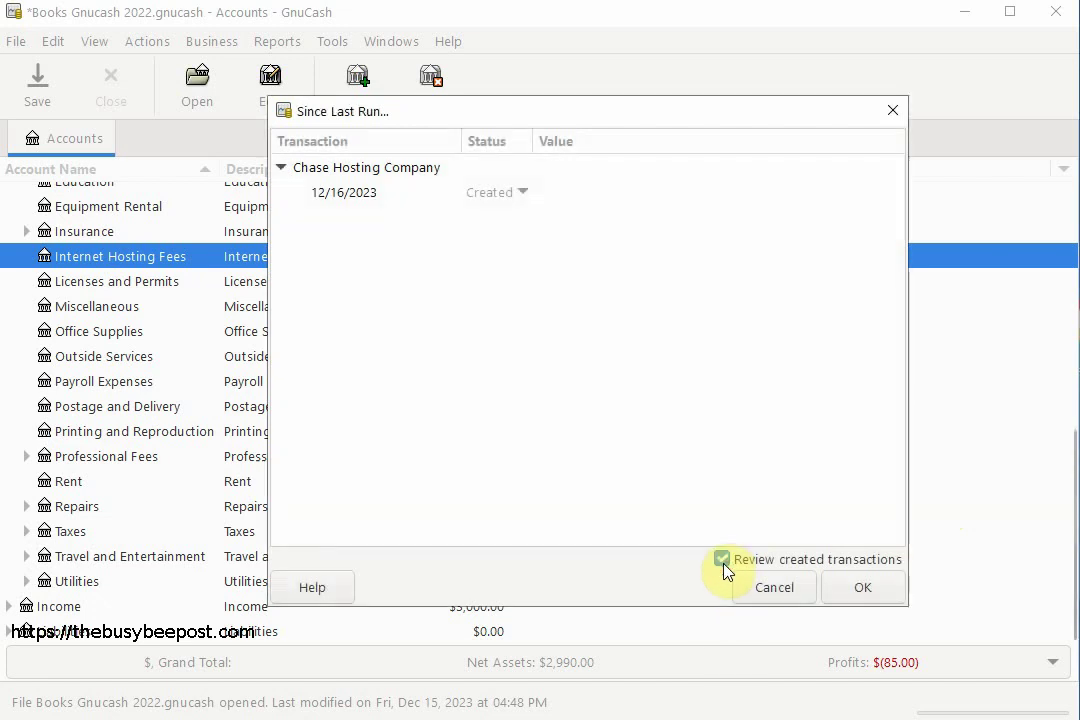
click(860, 590)
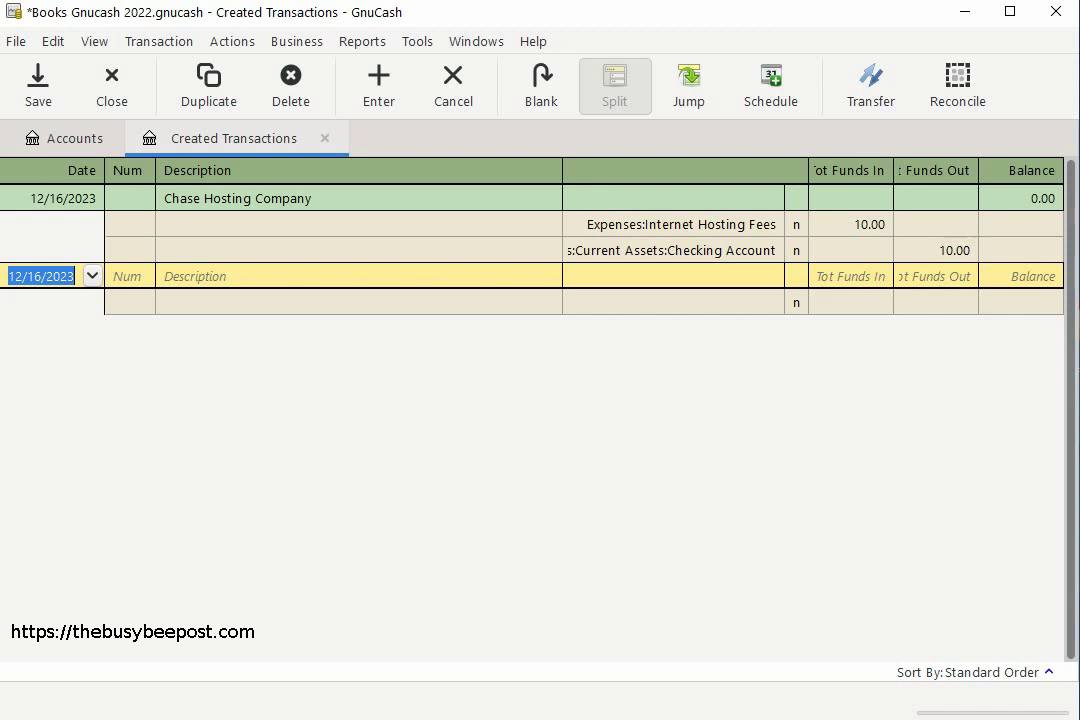
click(324, 138)
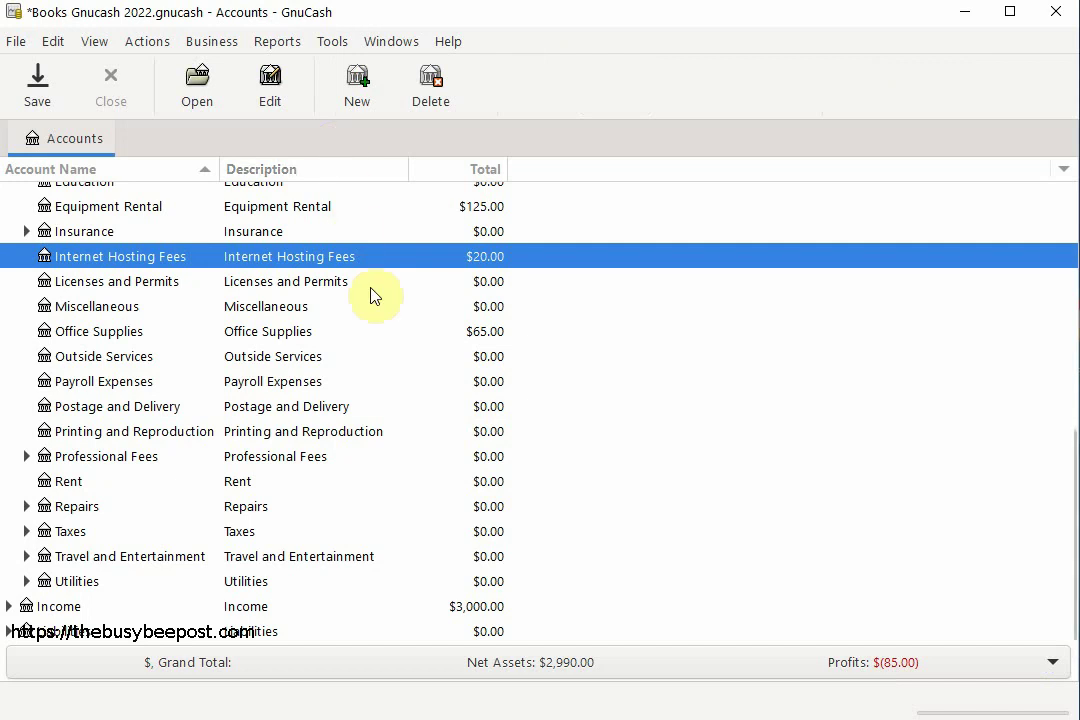
Step: Check the Chase Hosting Company schedule and its upcoming dates in the Scheduled Transaction Editor, and close the editor
click(152, 44)
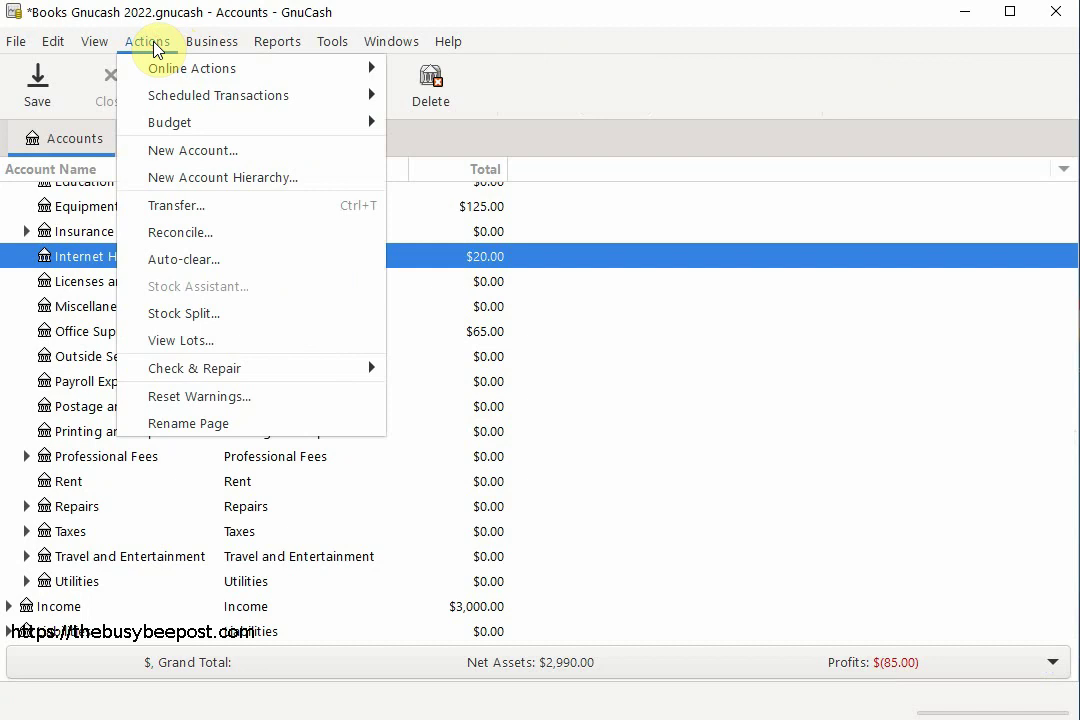
mouse_move(175, 97)
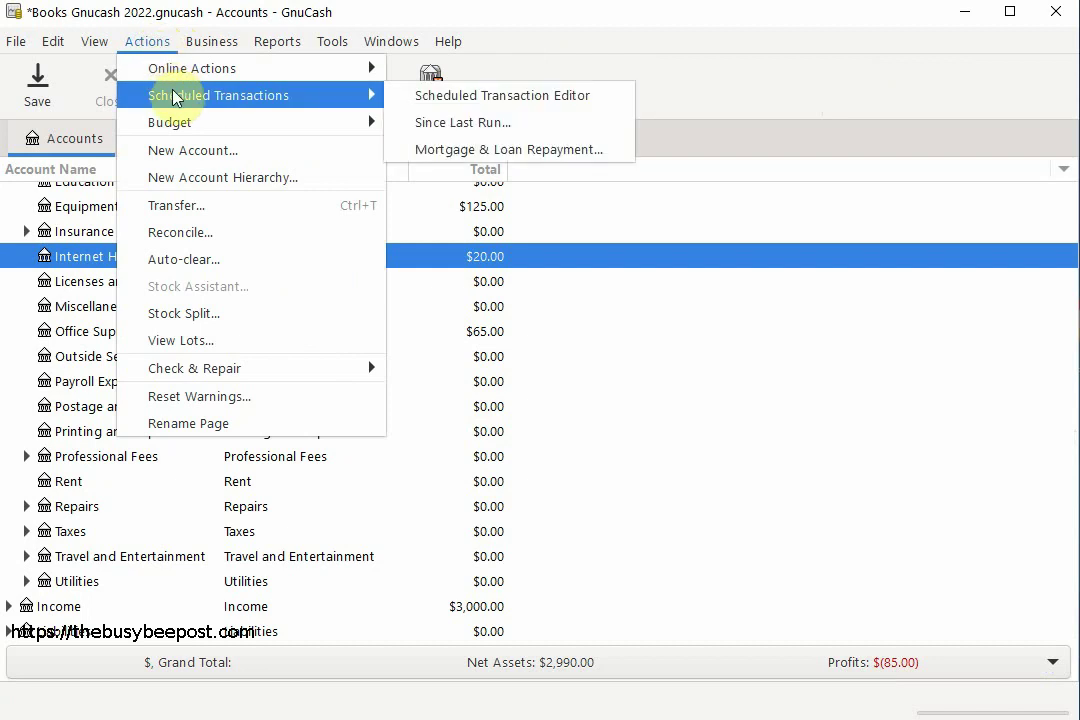
click(563, 99)
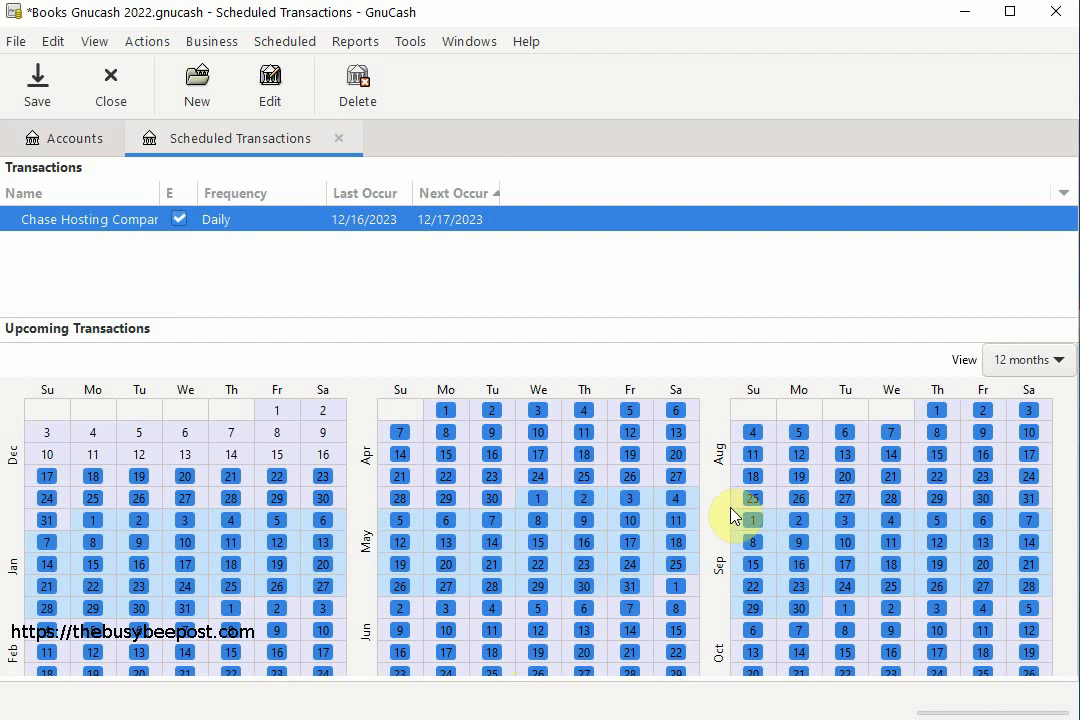
click(337, 140)
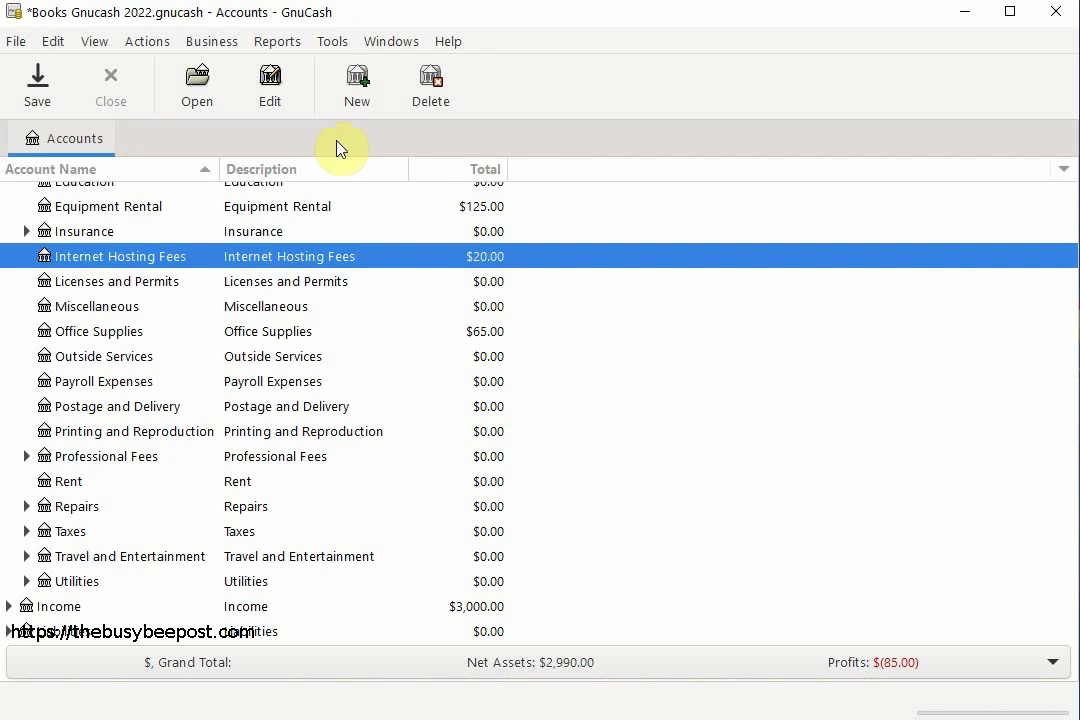
Step: Open the Internet Hosting Fees register and bring up the schedule settings of the 12/16/2023 Chase Hosting Company entry
drag(1063, 490, 1060, 525)
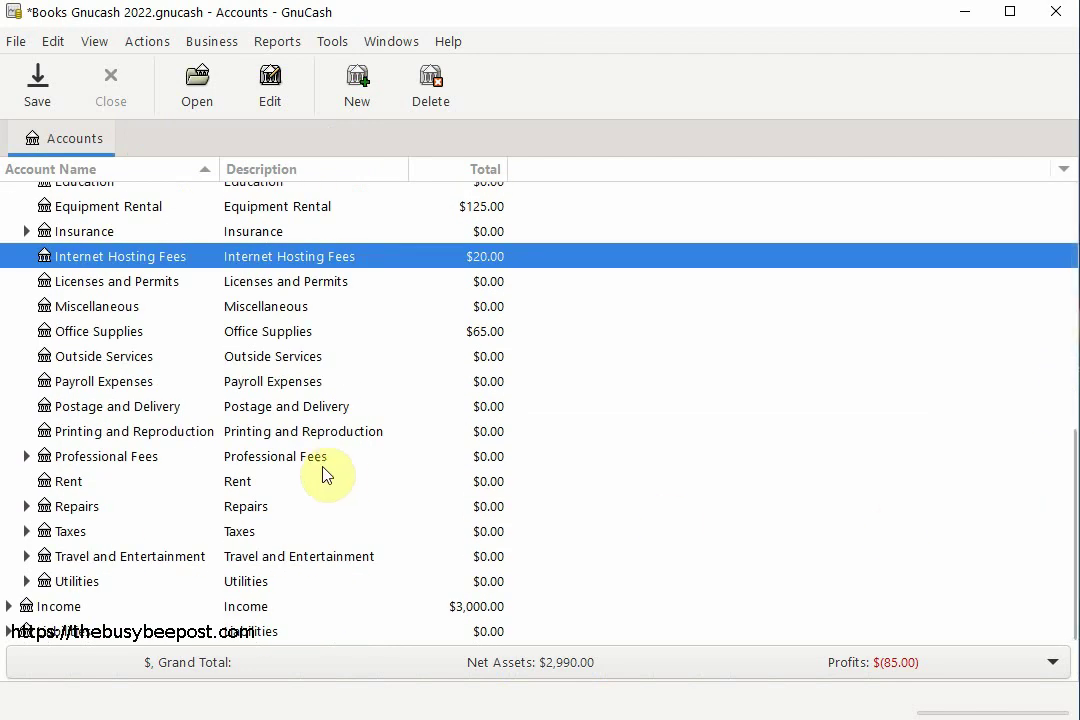
double_click(104, 259)
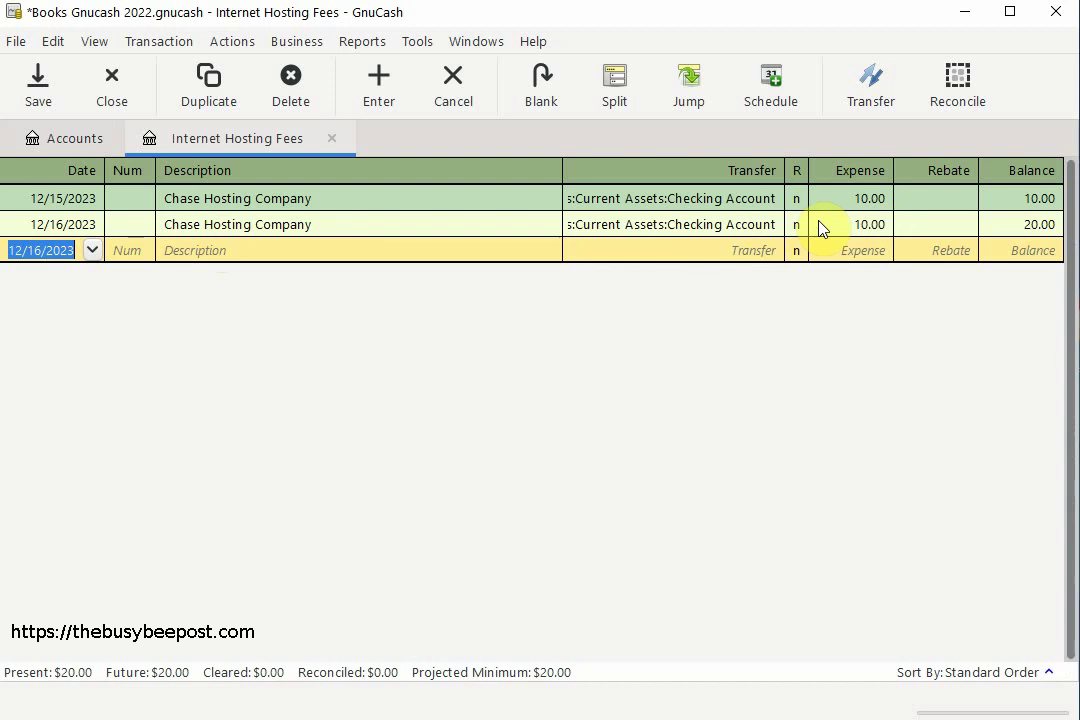
right_click(512, 232)
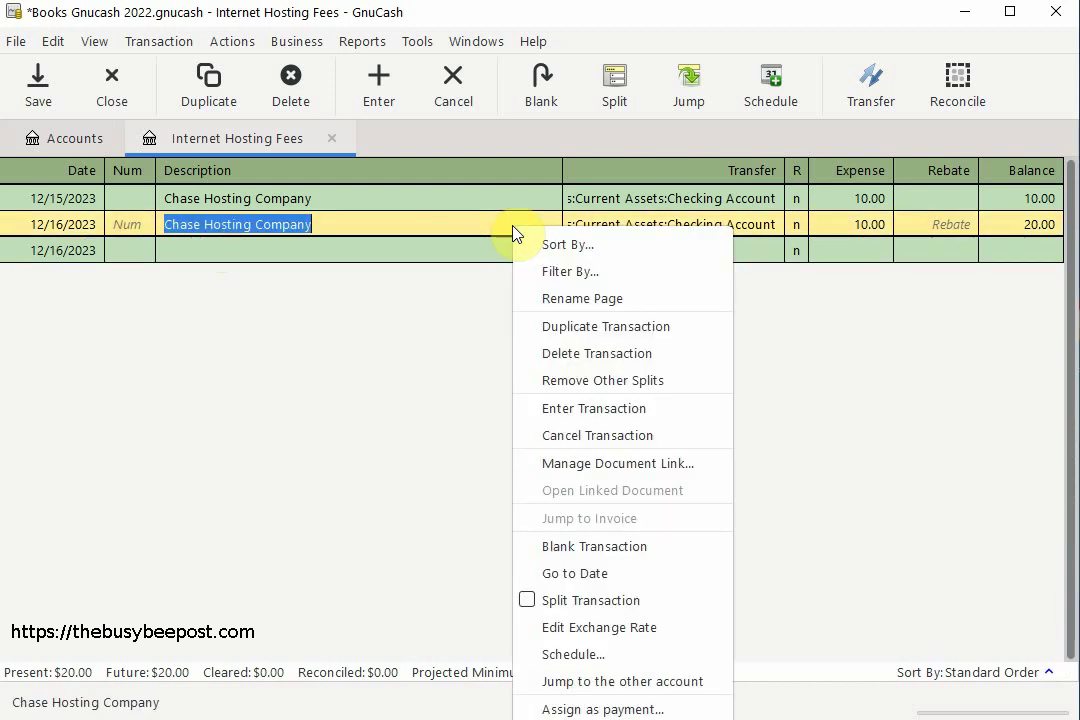
click(604, 660)
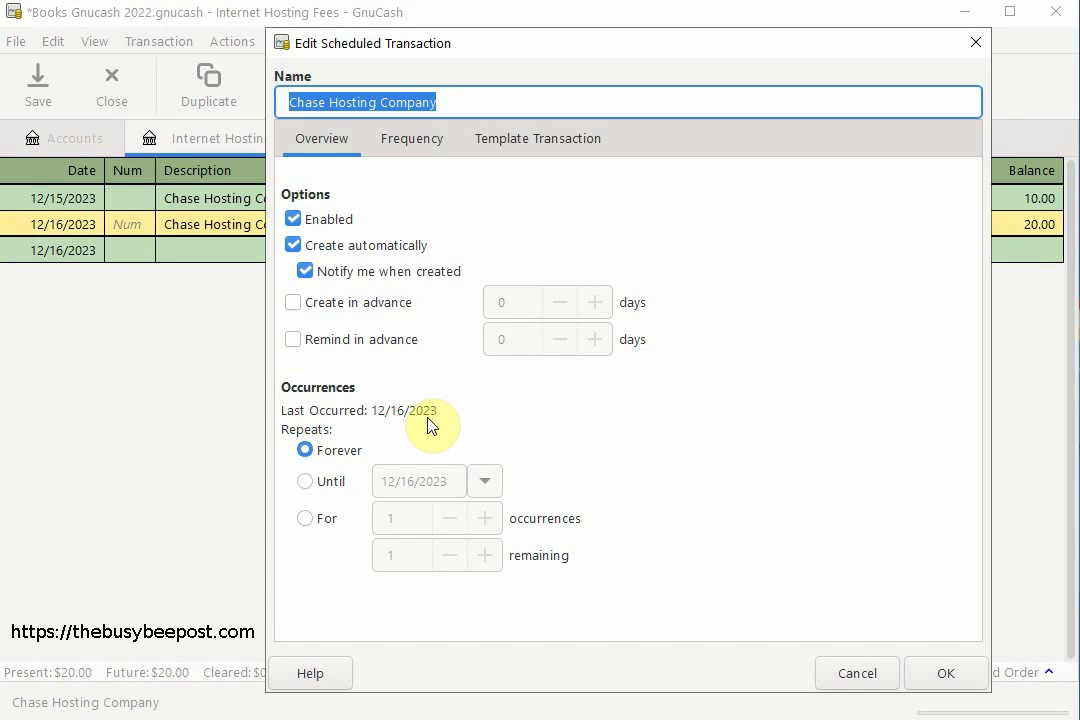
Step: Set the Chase Hosting Company schedule to repeat until 12/16/2023, accept it and close the Internet Hosting Fees register
click(306, 485)
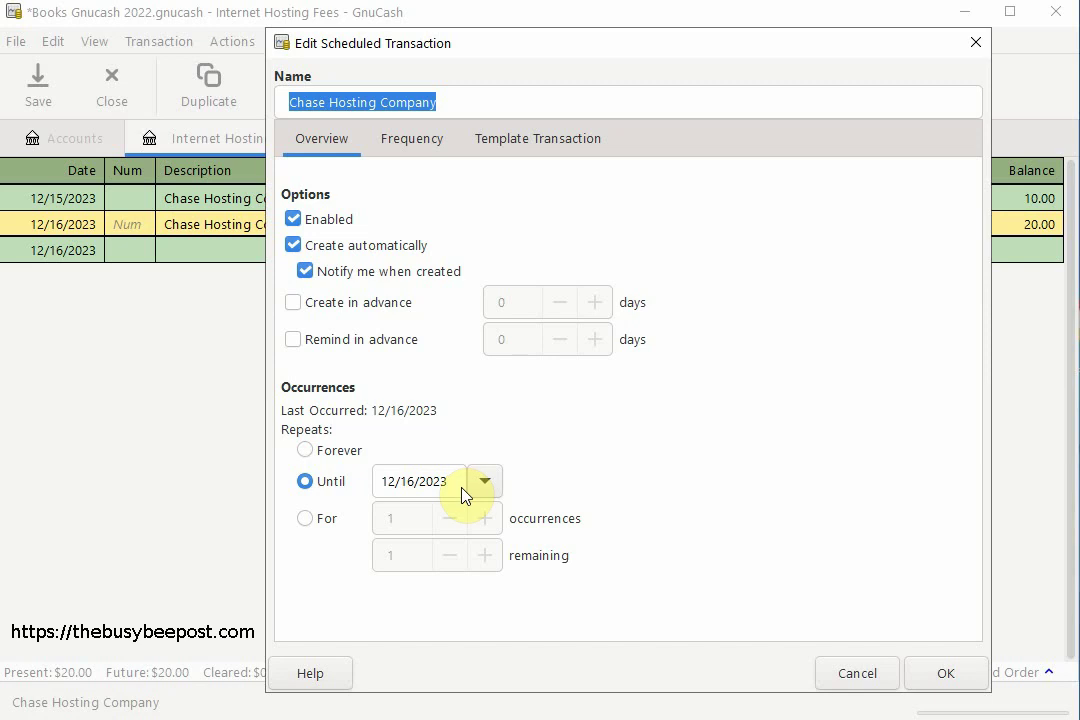
click(957, 687)
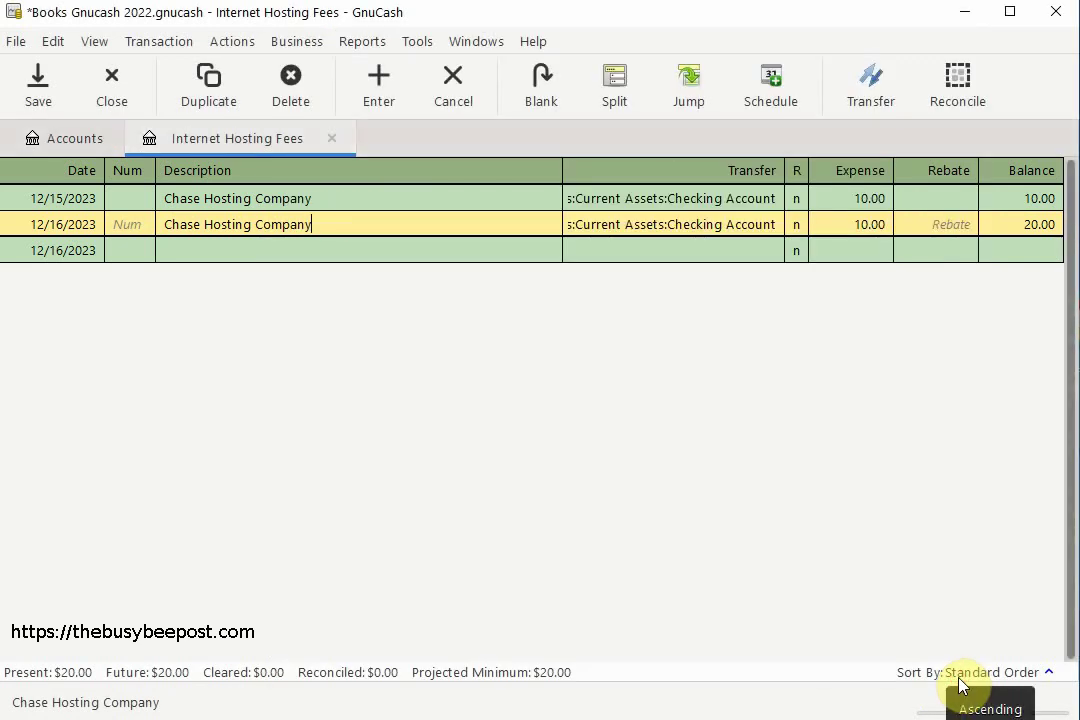
click(333, 140)
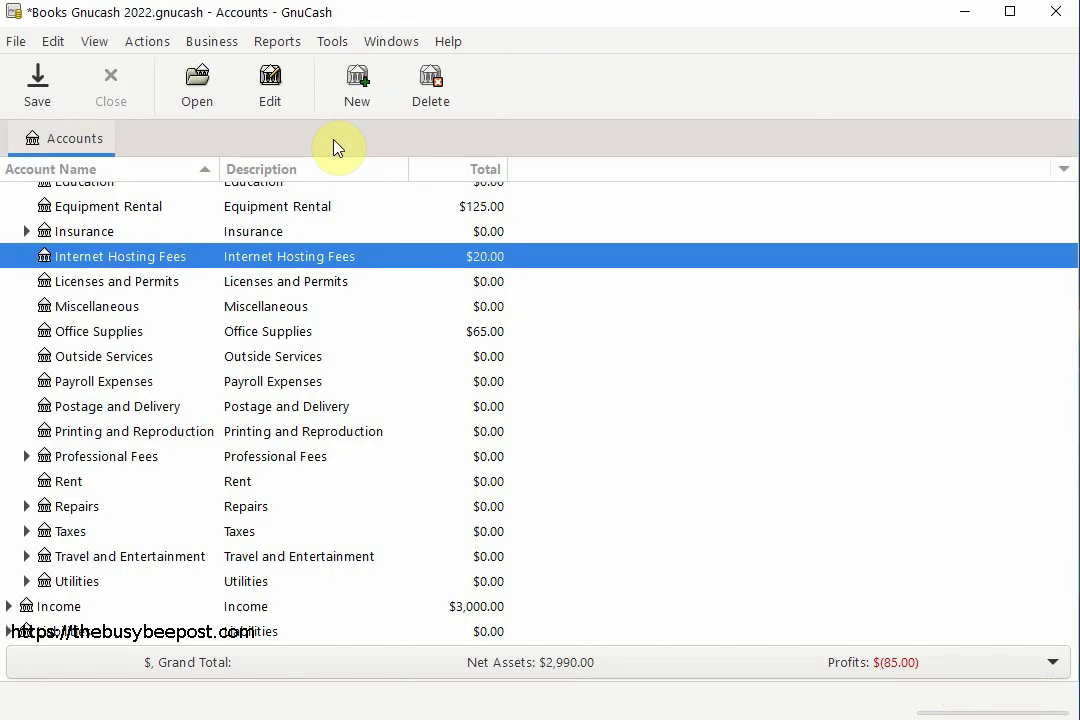